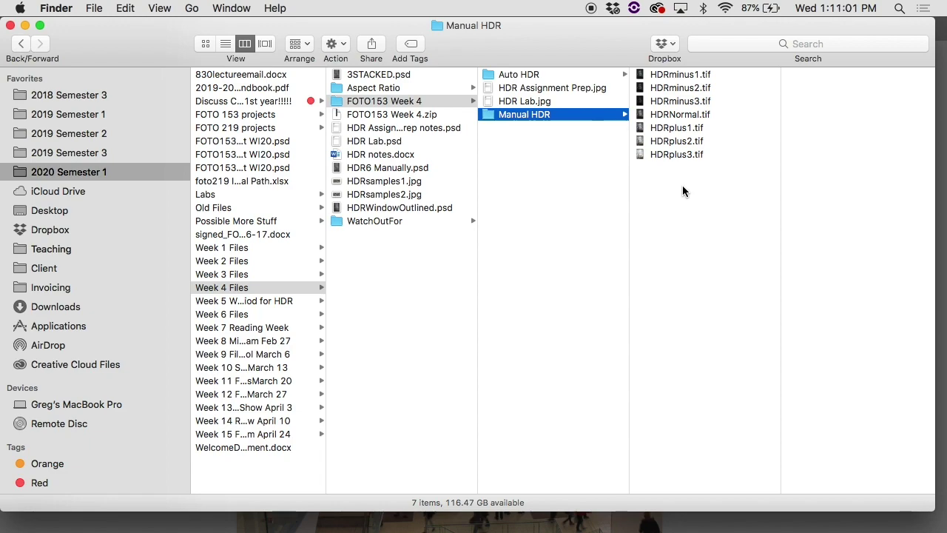
- Open HDRNormal.tif from the Manual HDR folder and look over its highlights and shadows up close
click(680, 125)
click(680, 116)
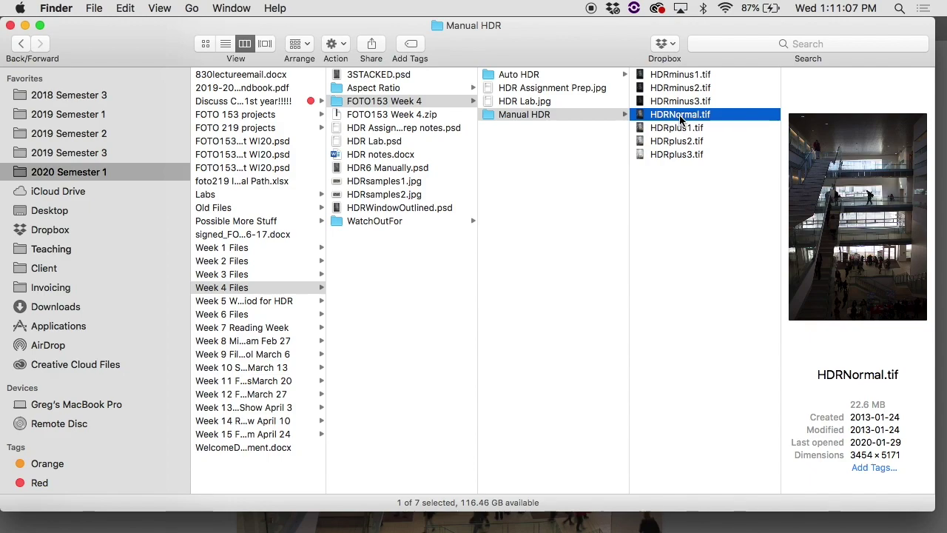
double_click(680, 116)
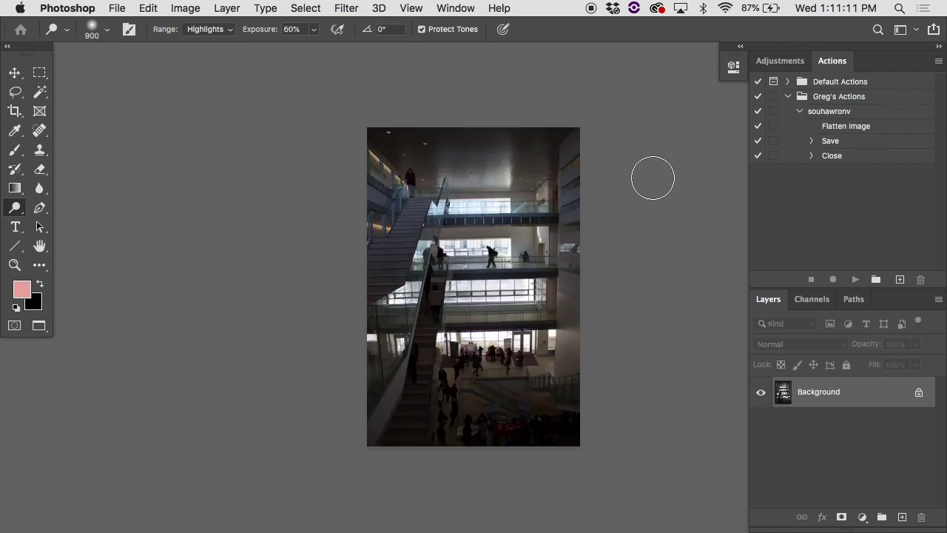
key(super+plus)
key(super+plus)
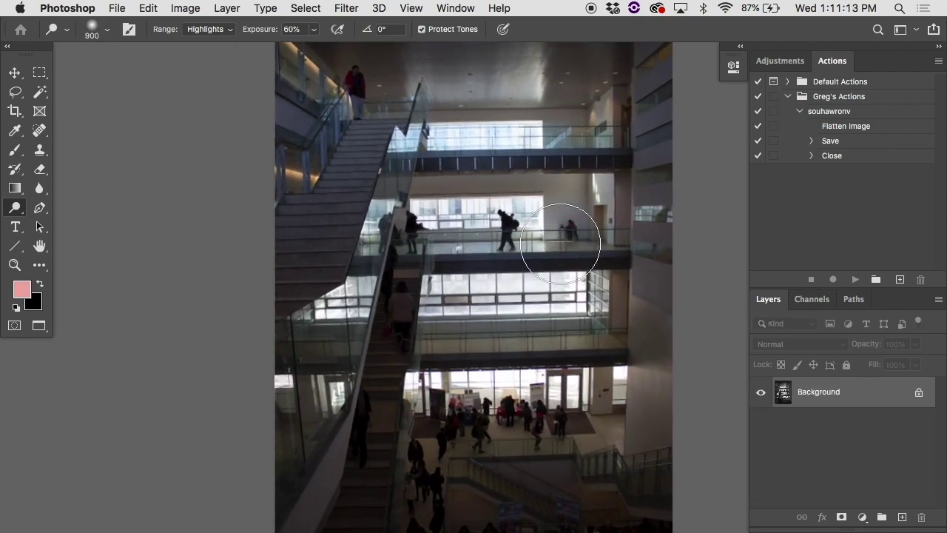
scroll(560, 243, down, 2)
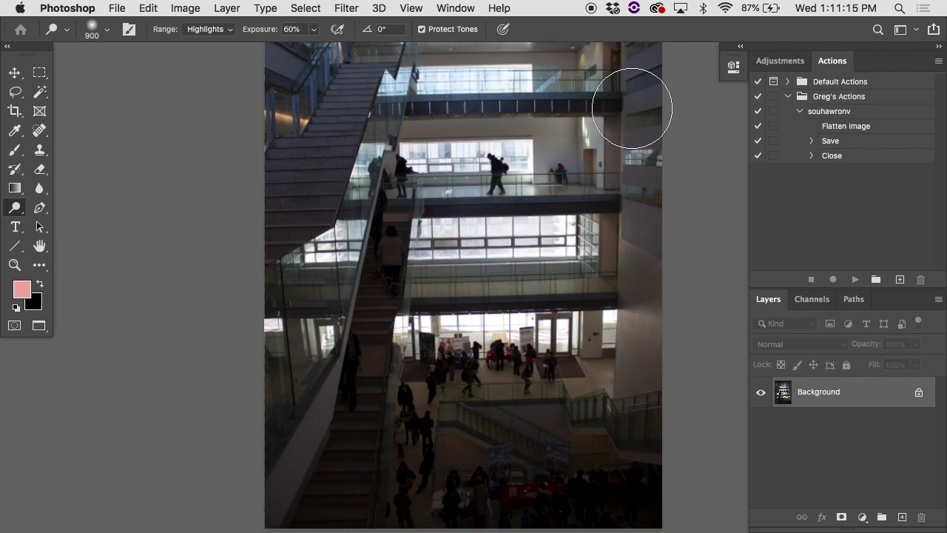
scroll(360, 328, up, 3)
key(super+minus)
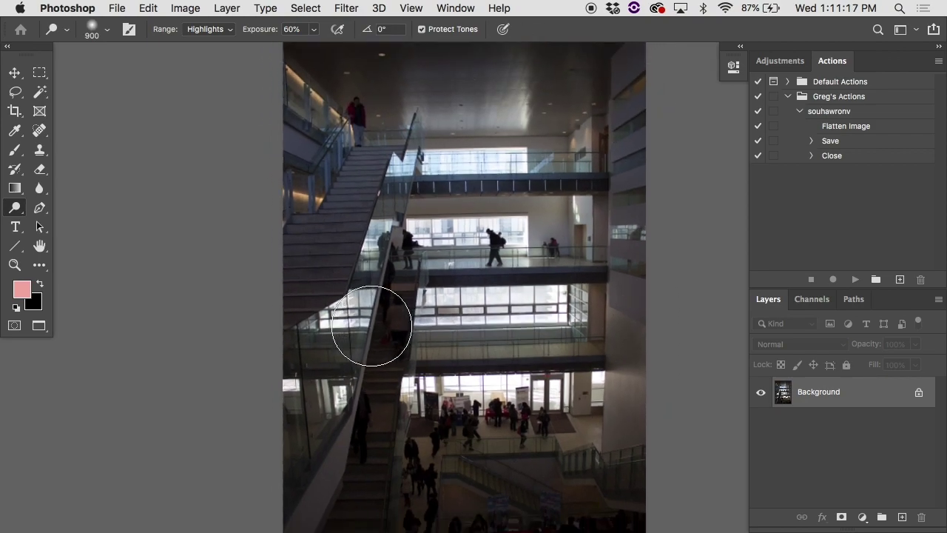
key(super+minus)
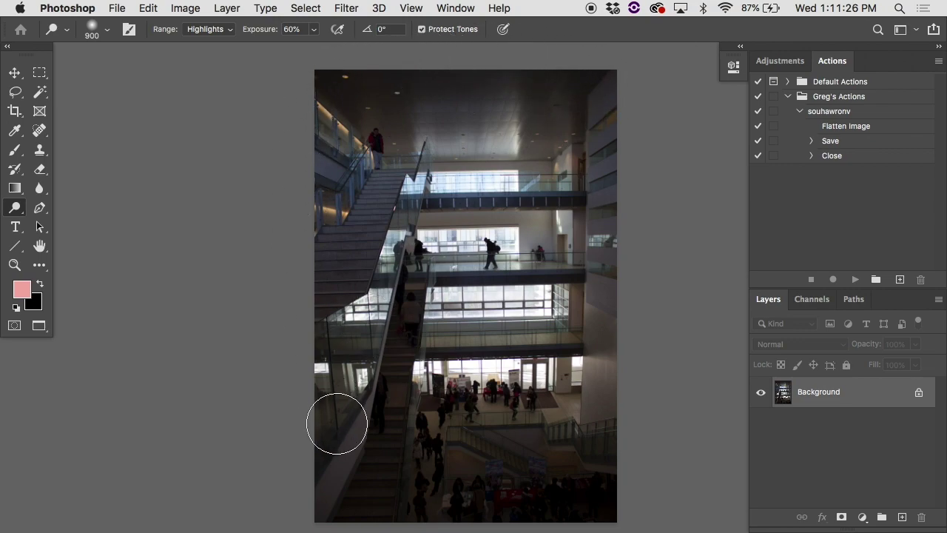
- Switch to Finder, open HDRplus1.tif from the Manual HDR folder, and bring that document to the front in Photoshop
mouse_move(279, 529)
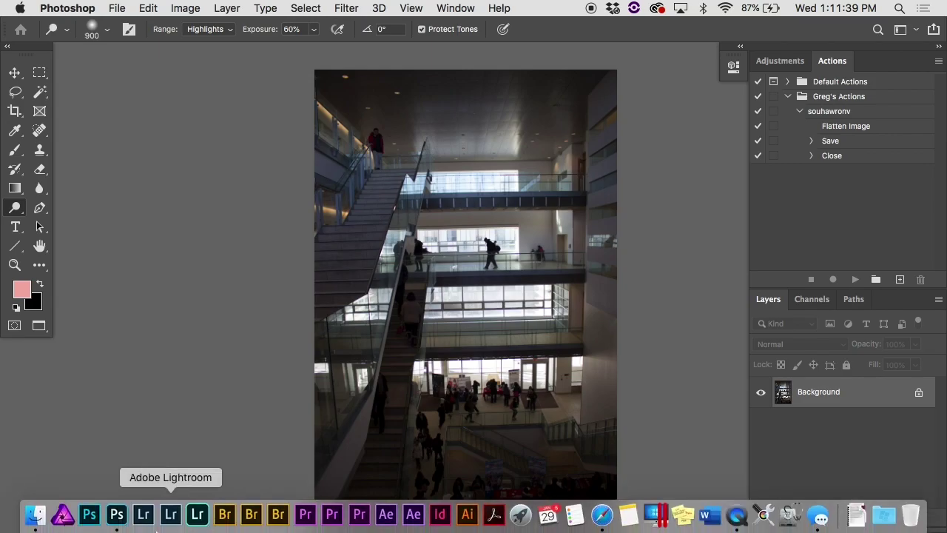
click(34, 524)
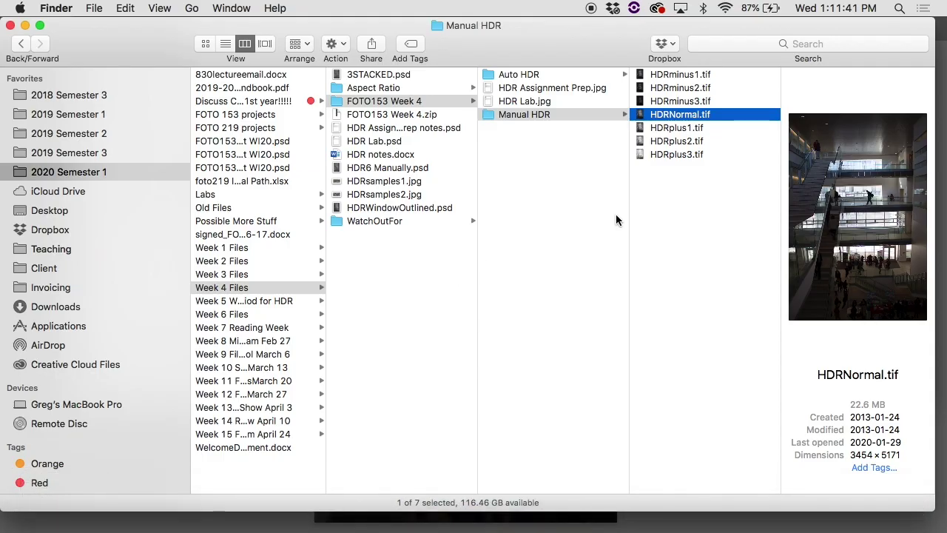
click(675, 129)
double_click(675, 129)
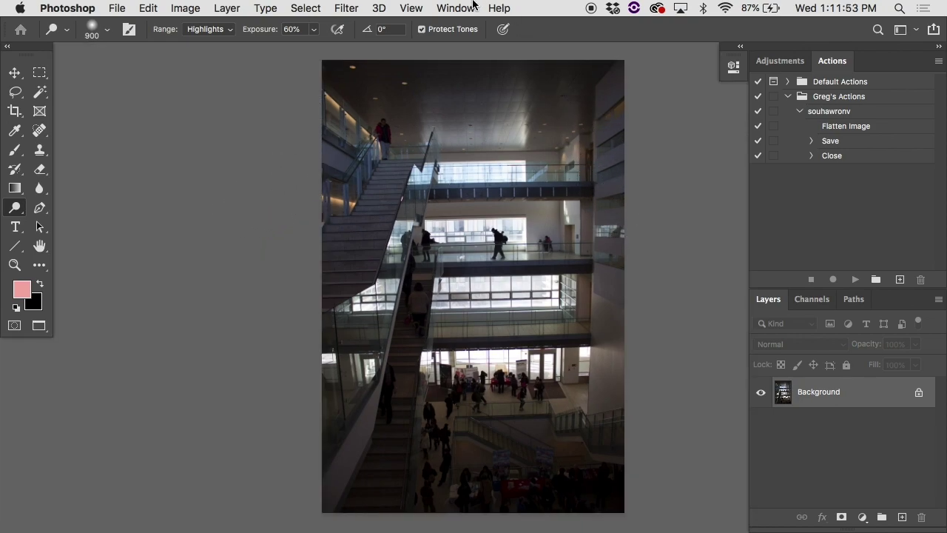
click(472, 6)
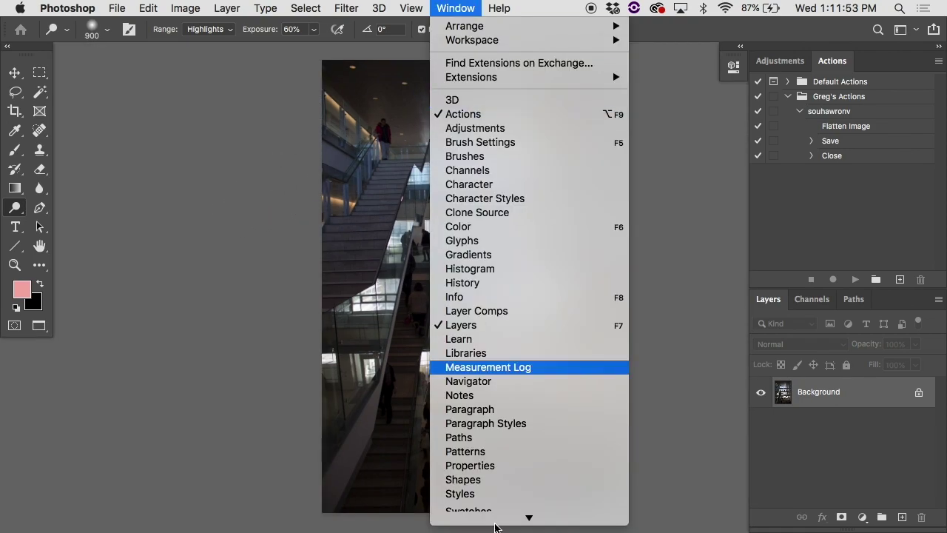
click(500, 515)
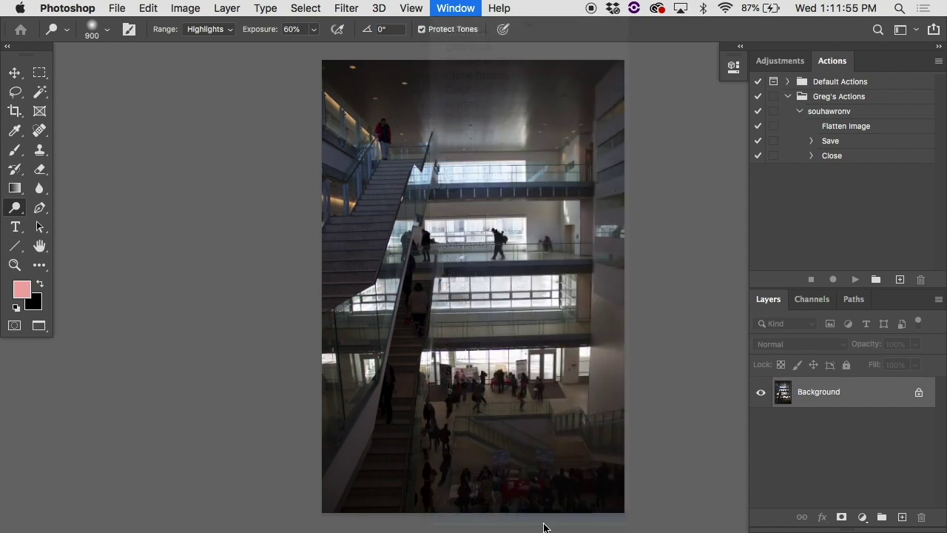
- Duplicate the Background layer of HDRplus1.tif as "Plus 1" into the HDRNormal.tif document
right_click(825, 397)
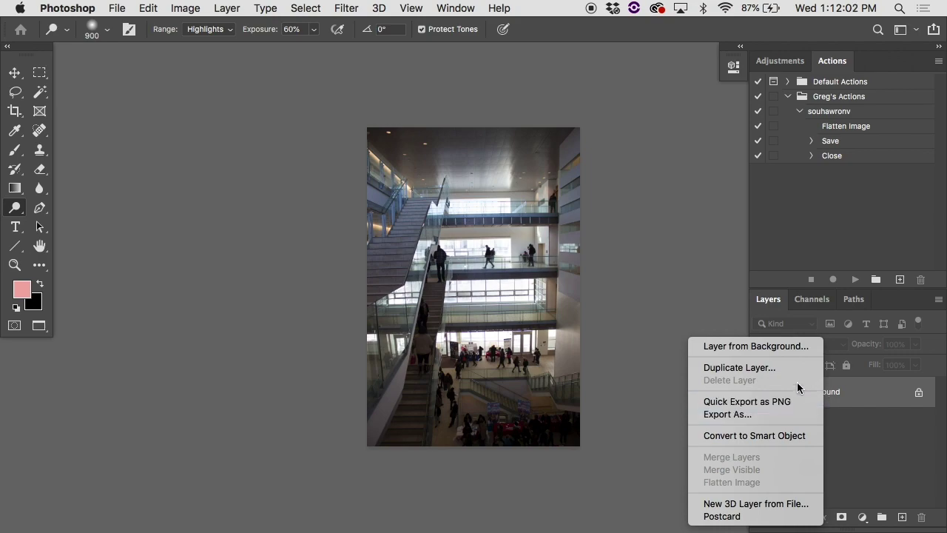
click(767, 369)
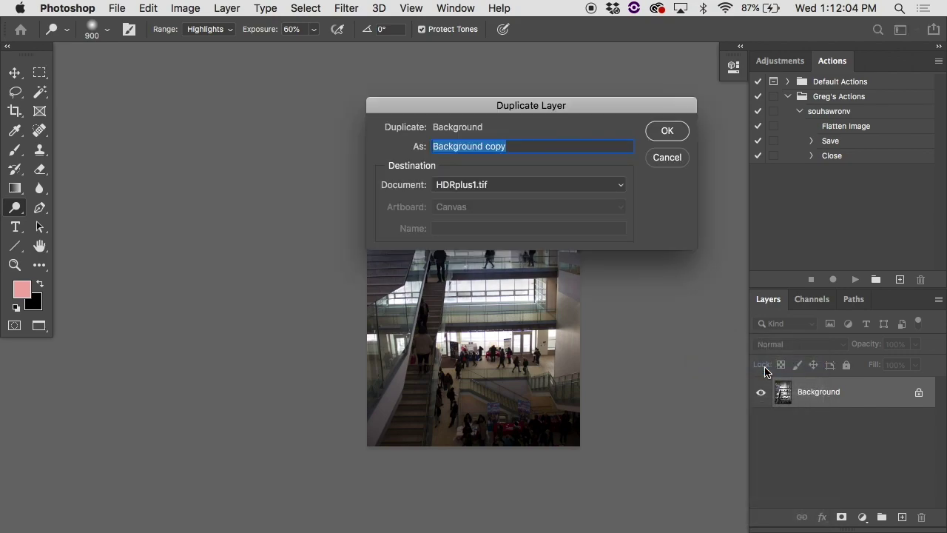
text(Plus 1)
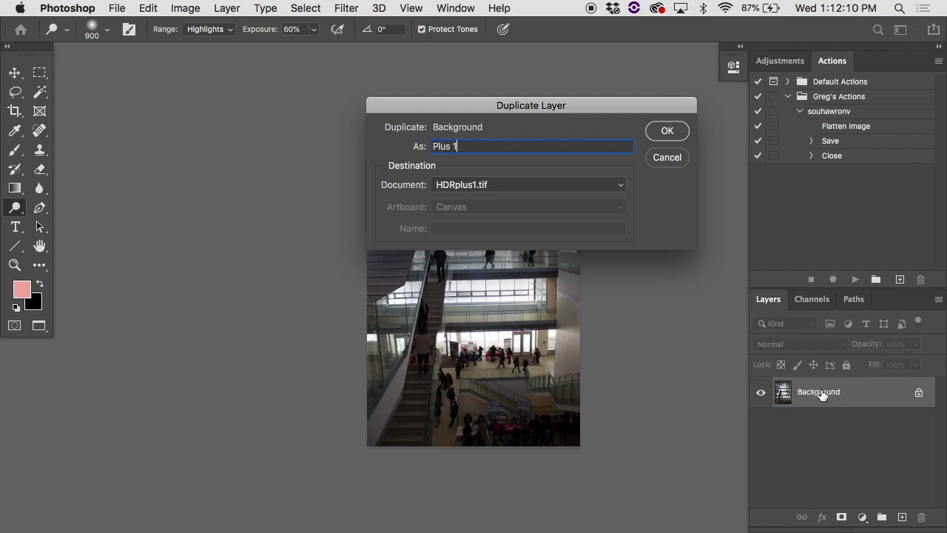
click(439, 189)
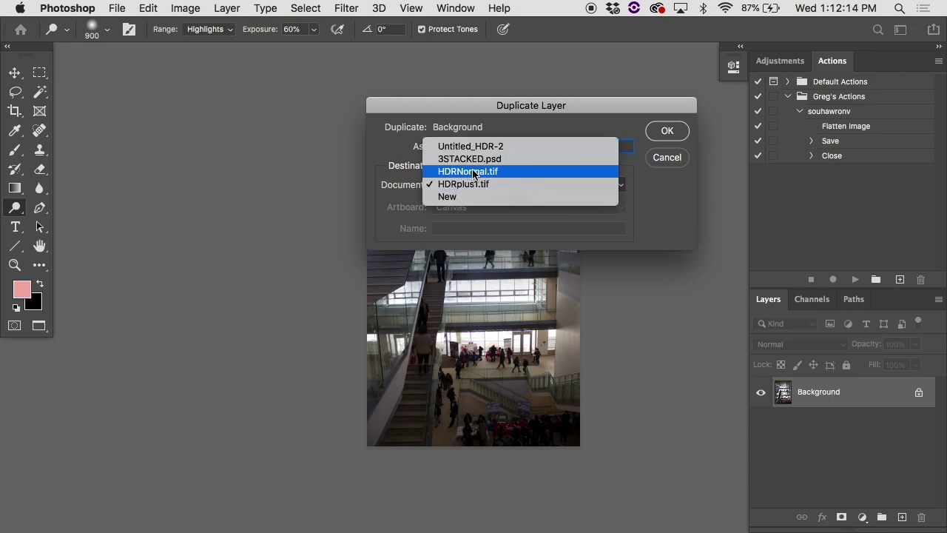
click(474, 171)
click(663, 130)
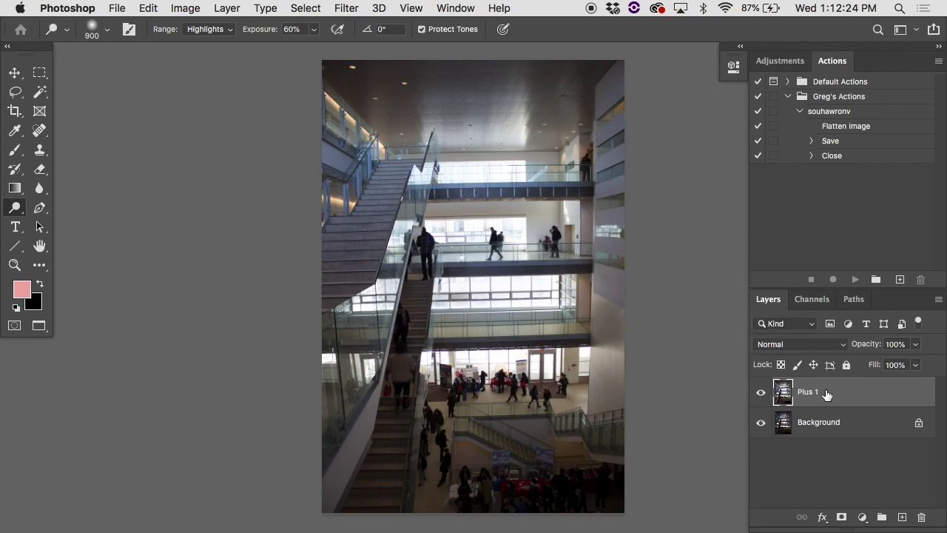
- Rename the Background layer as "Normal" with Plus 1 temporarily hidden, and make the visible Plus 1 layer active again
click(761, 392)
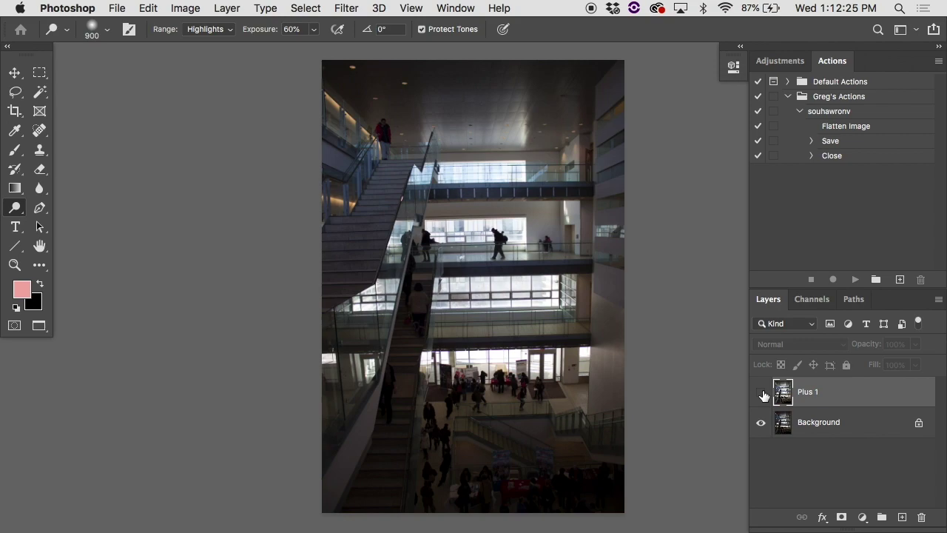
double_click(810, 427)
text(Normal)
key(Return)
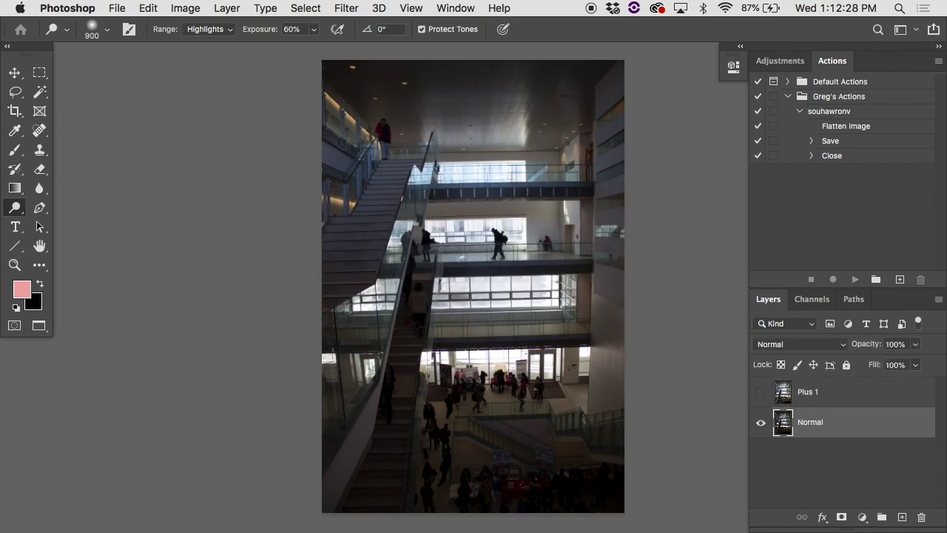
click(761, 395)
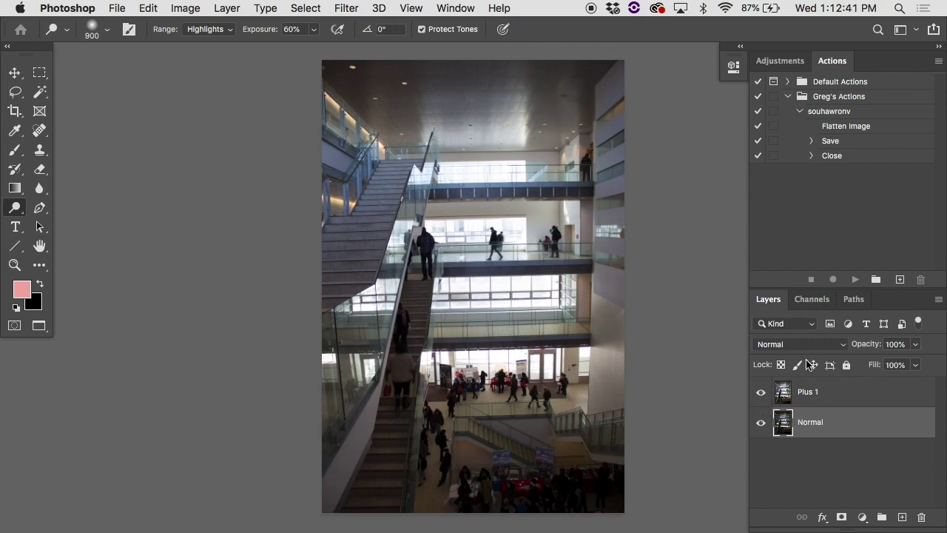
click(806, 392)
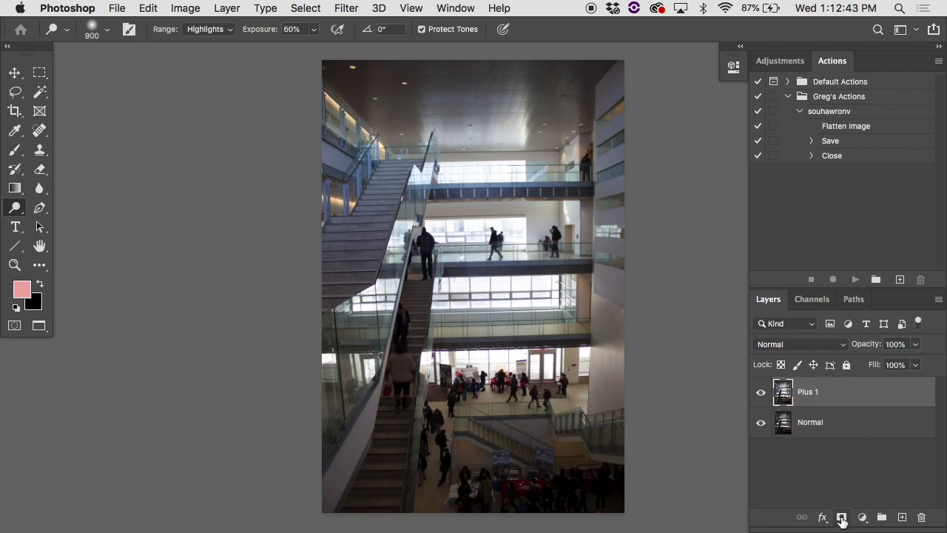
- Try adding a white layer mask to the Plus 1 layer and inverting it to black, and undo both changes
click(842, 518)
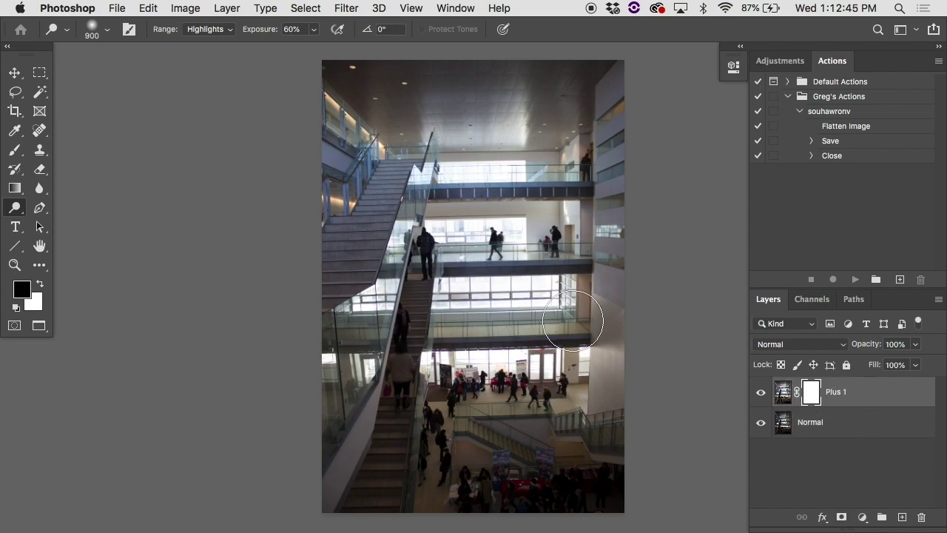
key(bracketright)
key(bracketright)
key(bracketright)
key(bracketright)
key(x)
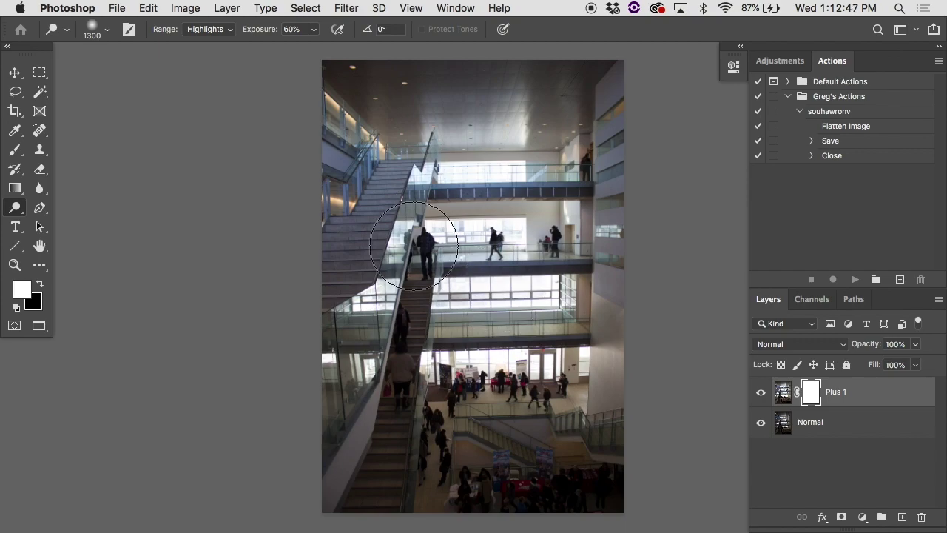
key(x)
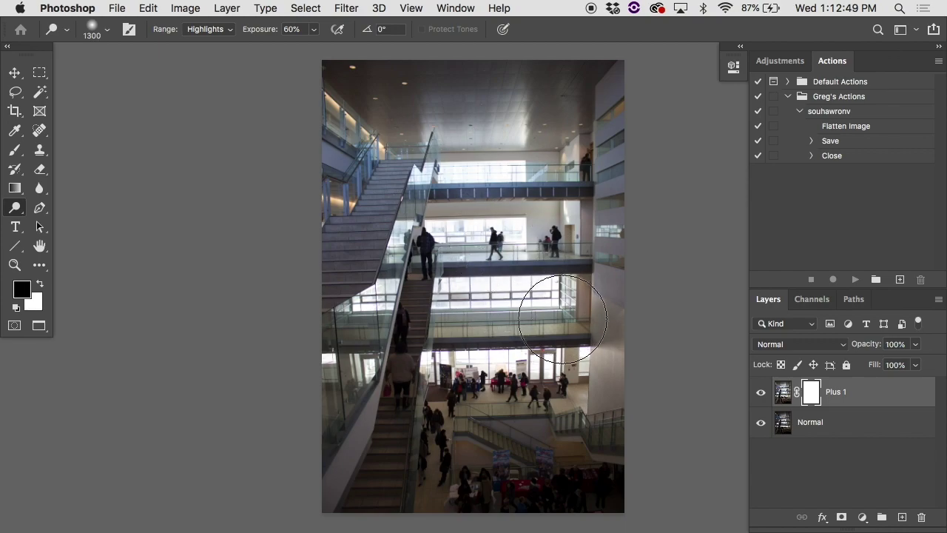
key(b)
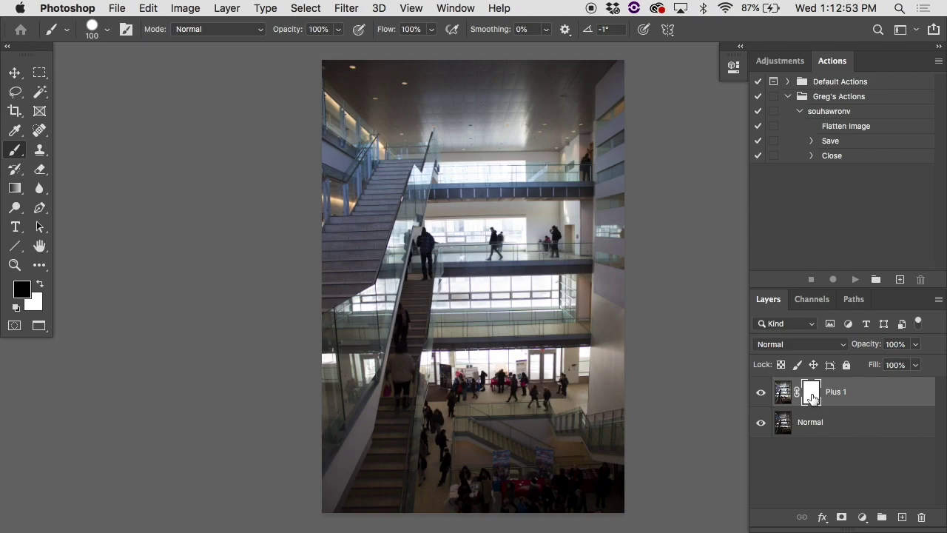
key(super+i)
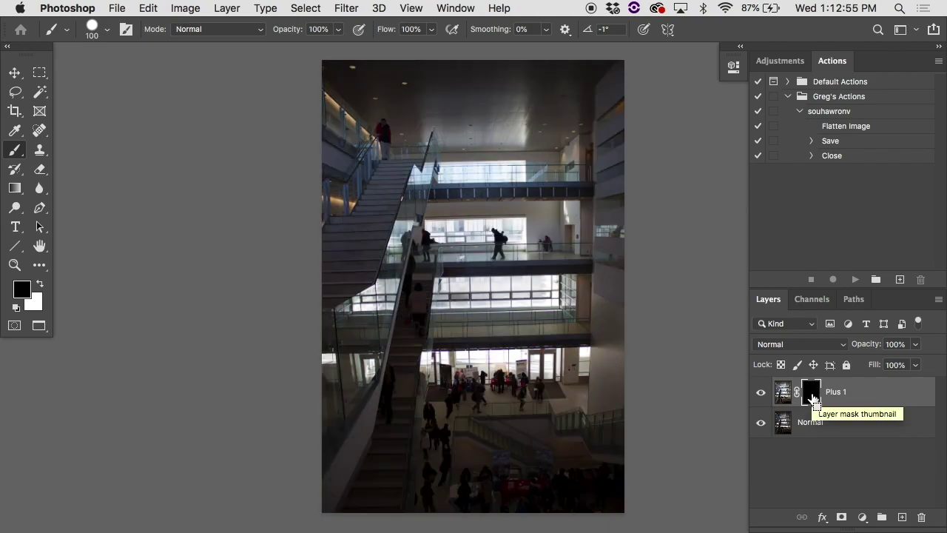
key(super+z)
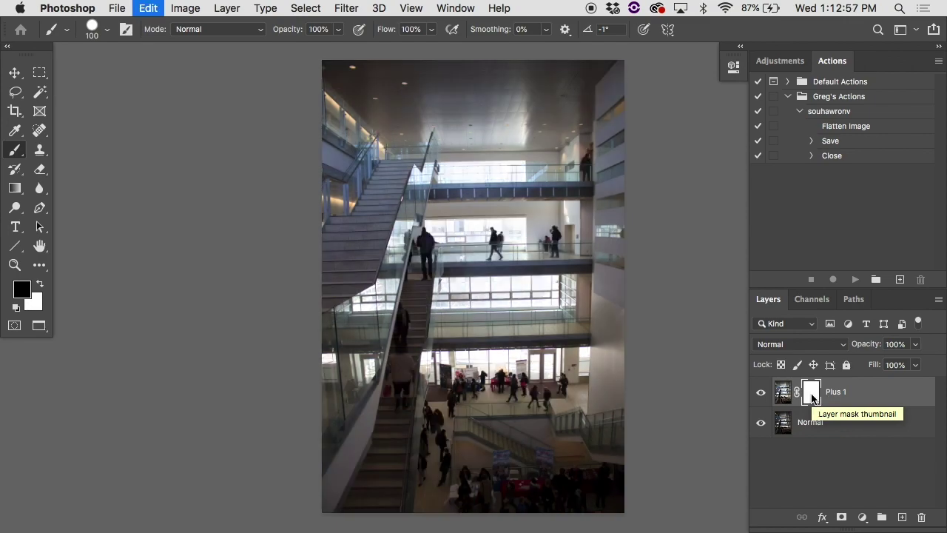
key(super+z)
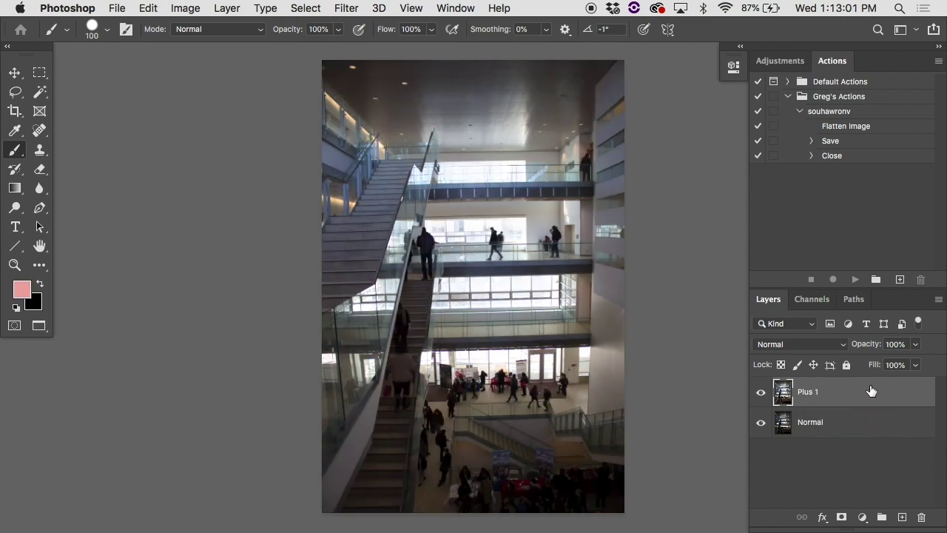
- Add a black layer mask to the Plus 1 layer and set the Brush to size 1200 with white as foreground colour
alt+click(842, 518)
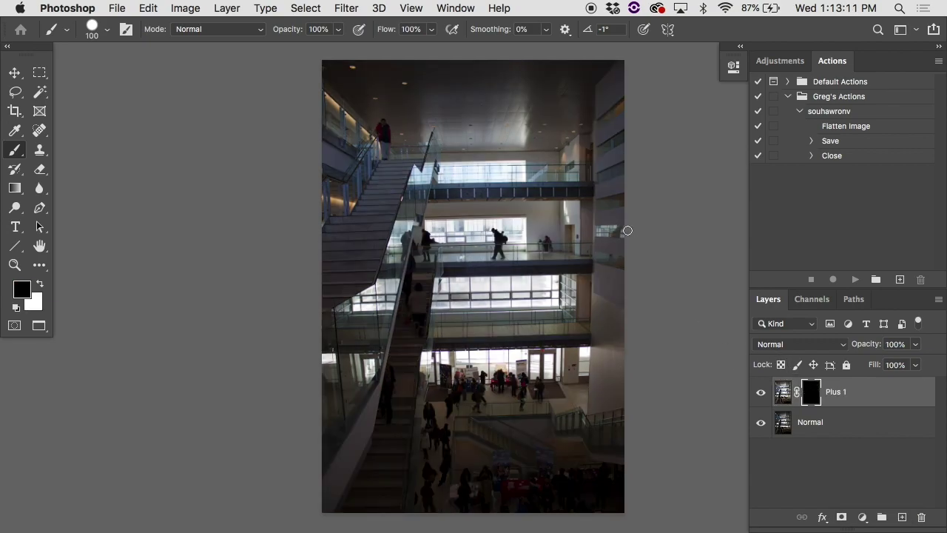
key(bracketright)
key(bracketright)
key(bracketright)
key(bracketright)
key(bracketright)
key(bracketright)
key(bracketright)
key(bracketright)
key(bracketright)
key(bracketright)
key(bracketright)
key(bracketright)
key(bracketright)
key(bracketright)
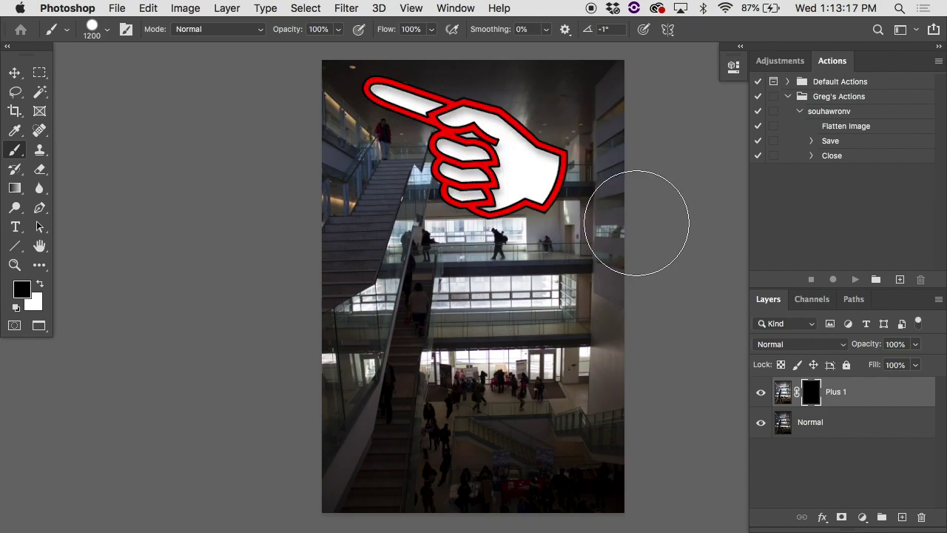
key(x)
- Try single white brush dabs on the Plus 1 mask over the ceiling's right side, and undo them
click(569, 104)
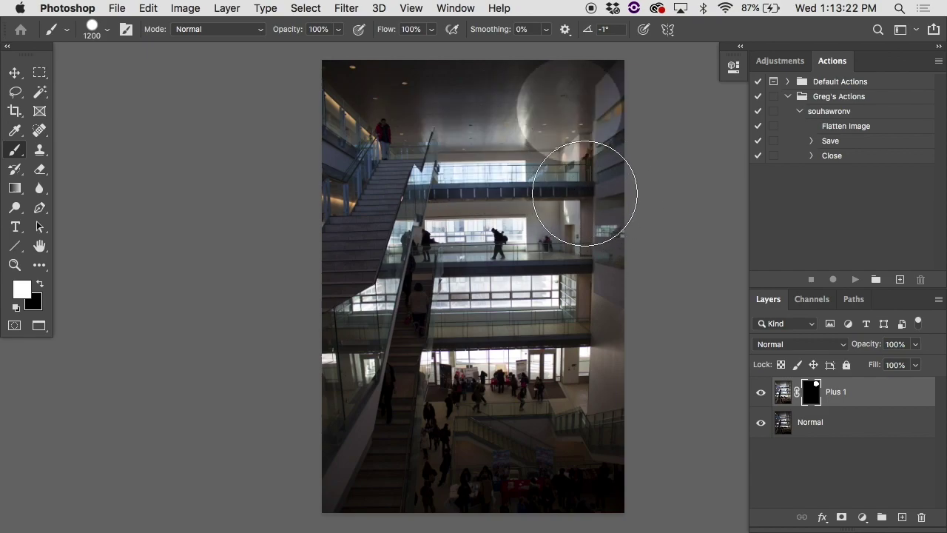
key(super+z)
click(555, 114)
key(super+z)
- Lower the brush hardness, enlarge it to 1700, and paint white on the Plus 1 mask along the photo's dark outer areas
right_click(559, 136)
drag(645, 151, 544, 164)
key(Return)
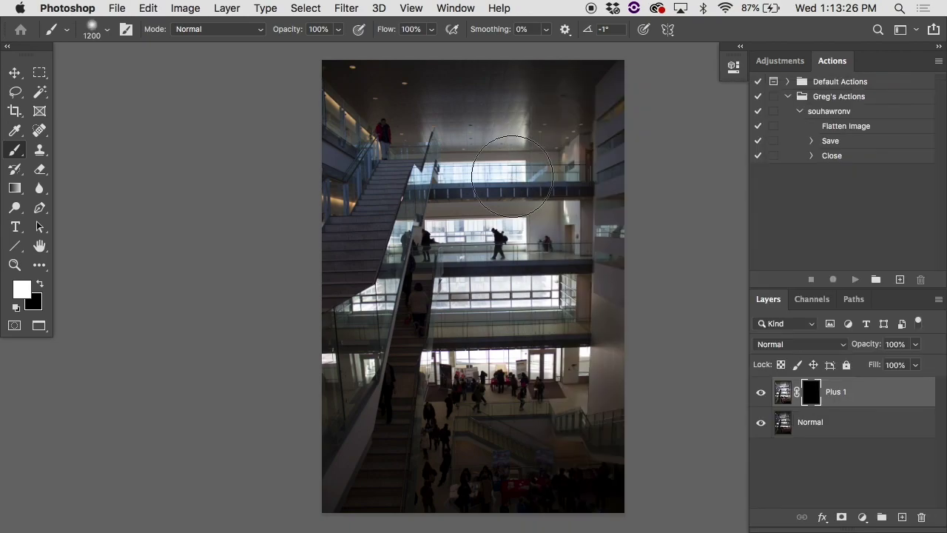
key(bracketright)
key(bracketright)
key(bracketright)
key(bracketright)
key(bracketright)
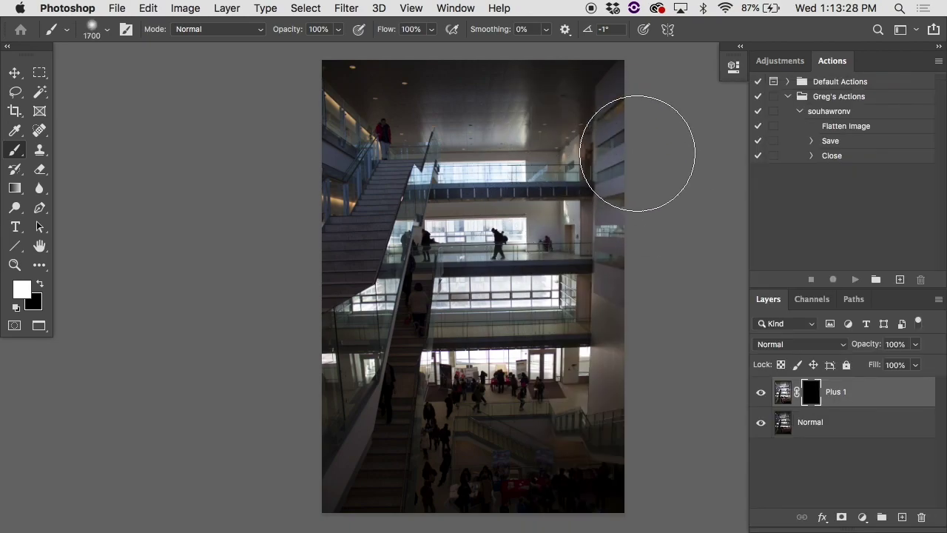
mouse_move(637, 152)
mouse_down()
mouse_move(616, 102)
mouse_move(585, 81)
mouse_move(470, 66)
mouse_move(564, 53)
mouse_move(649, 122)
mouse_move(670, 314)
mouse_move(657, 386)
mouse_move(608, 459)
mouse_move(556, 490)
mouse_move(430, 507)
mouse_move(328, 474)
mouse_move(332, 445)
mouse_move(363, 443)
mouse_move(347, 391)
mouse_move(344, 425)
mouse_up()
- Examine the soft mask transition on the ceiling up close, viewing the Plus 1 mask alone and returning to the image
super+click(383, 213)
scroll(383, 212, up, 10)
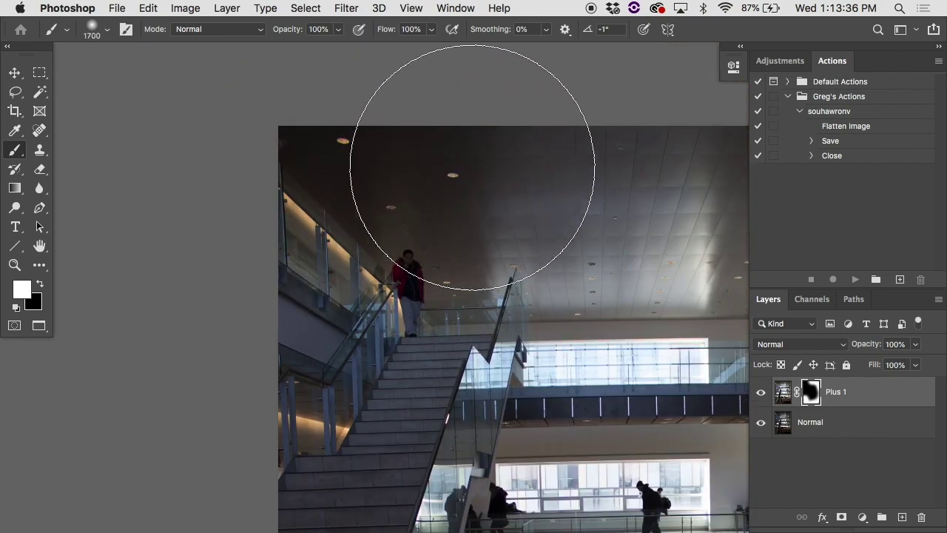
alt+click(811, 391)
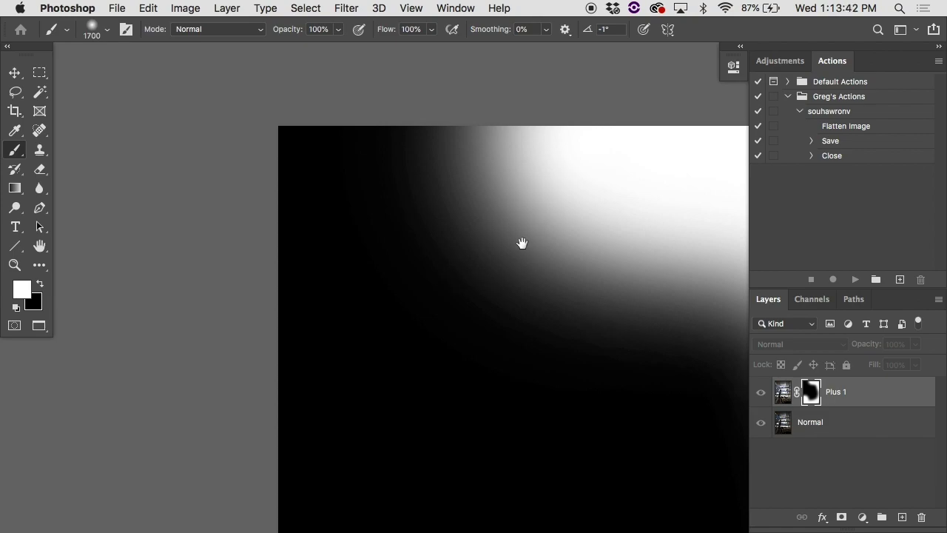
alt+click(811, 392)
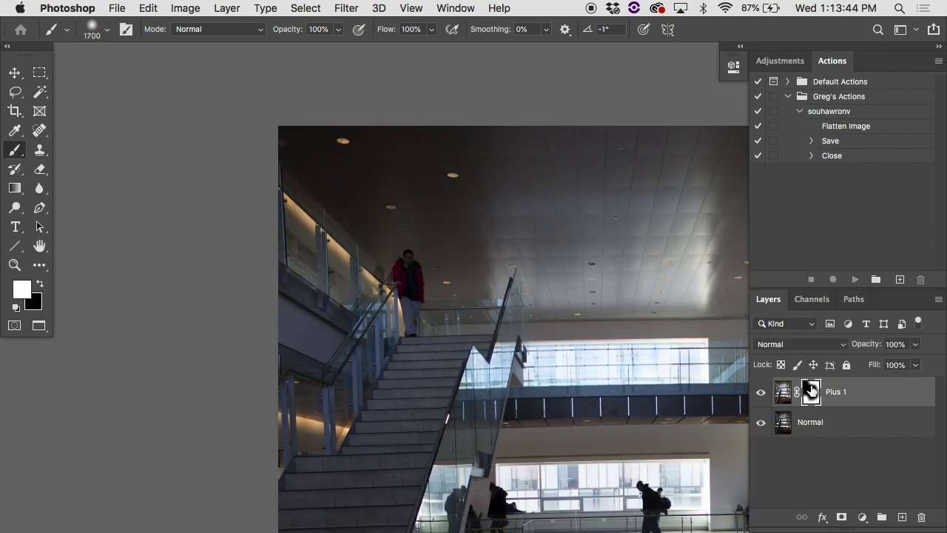
- Compare the image with and without the Plus 1 layer, and paint white on its mask over the ceiling, left balcony and top of the stairs
click(762, 393)
click(762, 393)
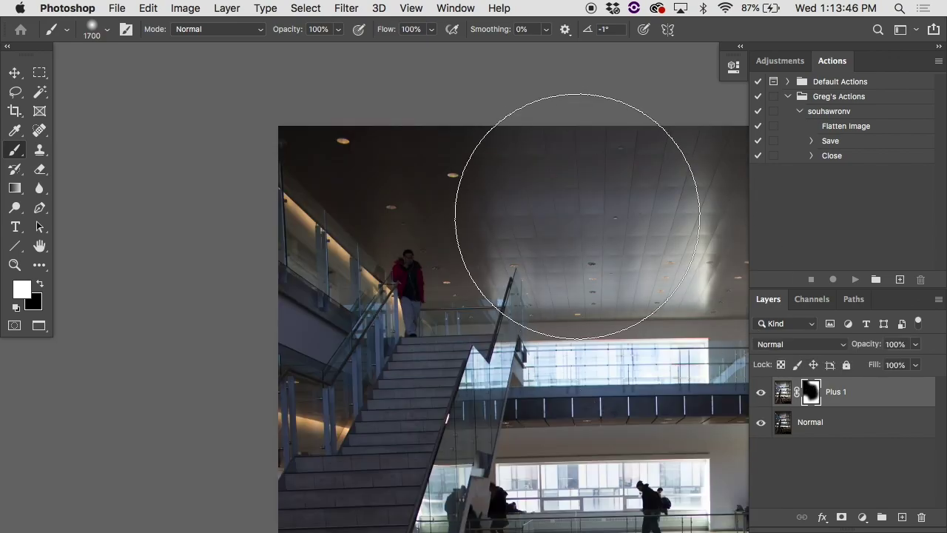
click(553, 170)
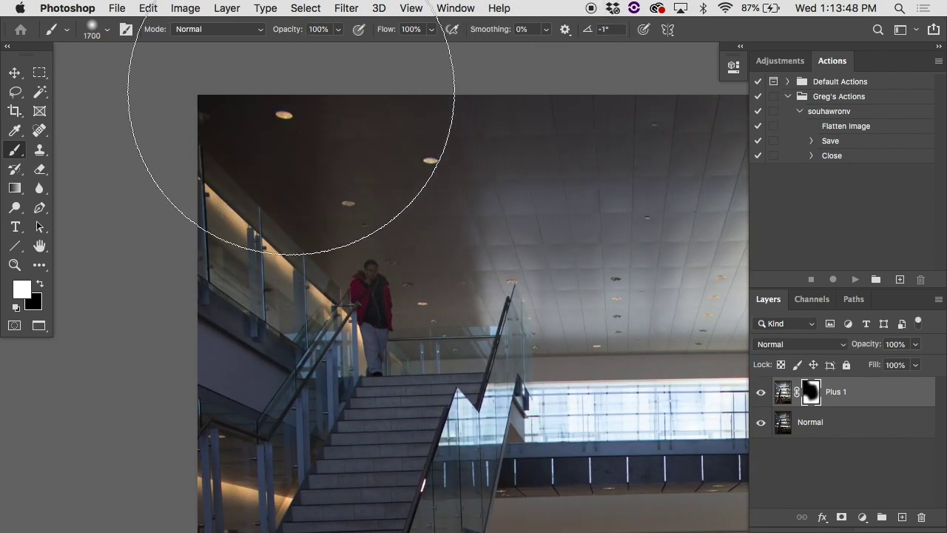
mouse_move(215, 180)
mouse_down()
mouse_move(163, 294)
mouse_move(201, 363)
mouse_move(207, 333)
mouse_move(178, 274)
mouse_move(179, 249)
mouse_move(179, 297)
mouse_up()
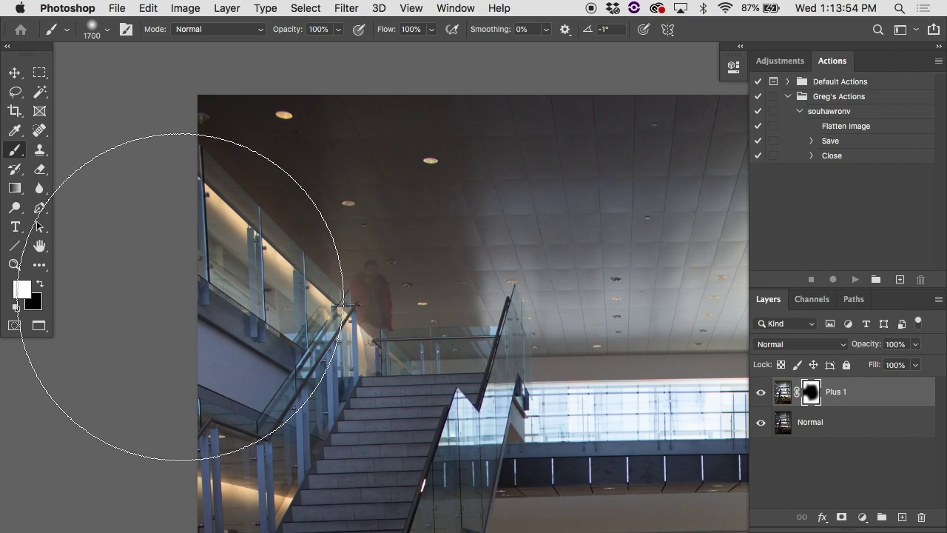
drag(180, 296, 180, 195)
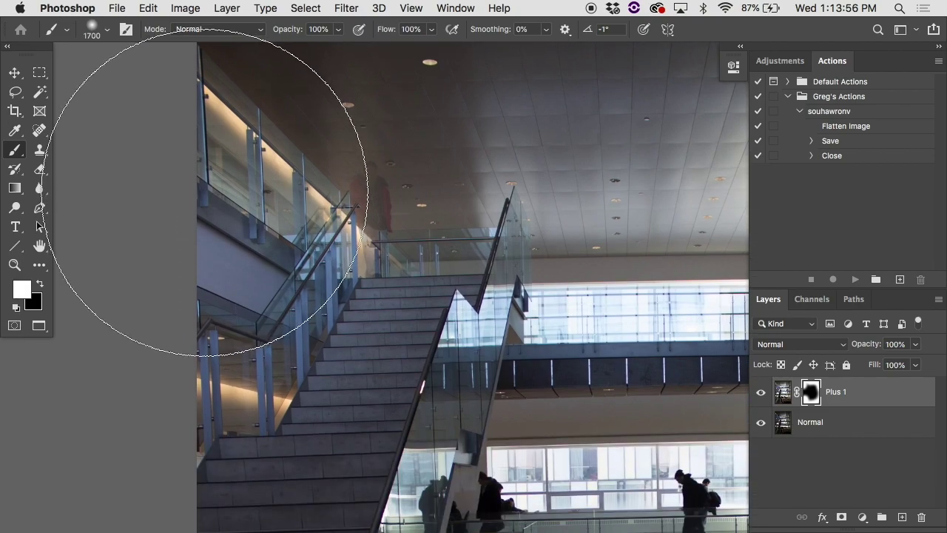
mouse_move(252, 218)
mouse_down()
mouse_move(359, 169)
mouse_move(360, 190)
mouse_up()
- Dab black on the Plus 1 mask over the man atop the stairs, and cover the same spot with white again
key(x)
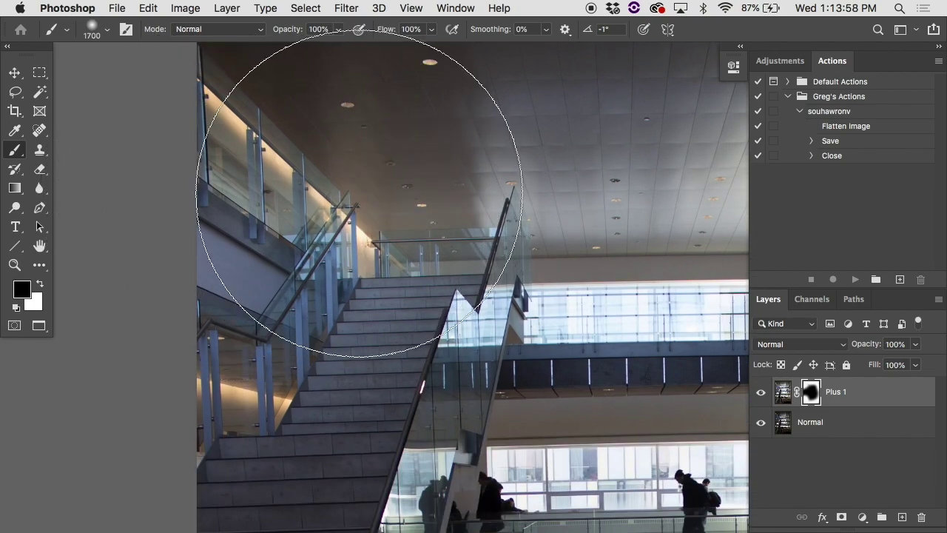
click(360, 193)
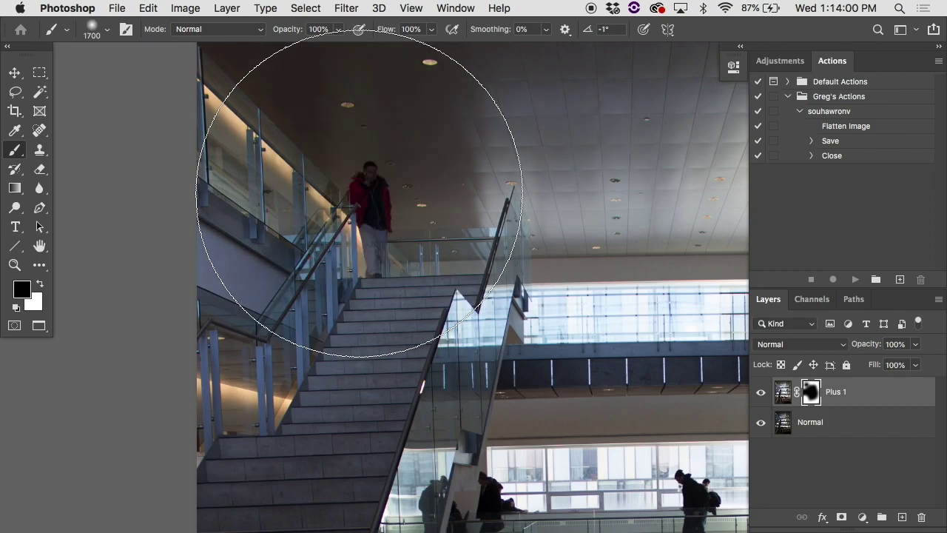
key(x)
click(360, 193)
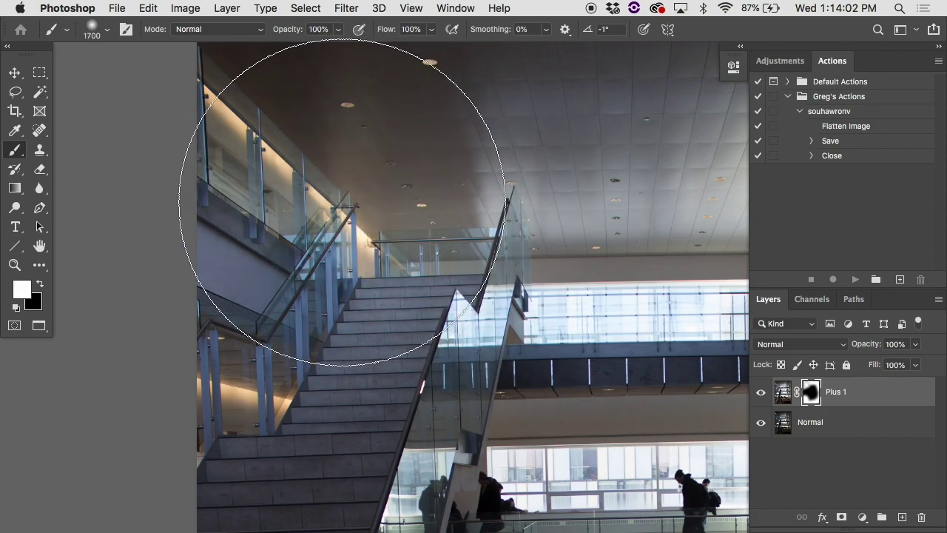
- Paint white on the Plus 1 mask over the left glass wall, the central stairs and the dark crowd area along the photo's bottom
alt+click(343, 203)
alt+click(343, 204)
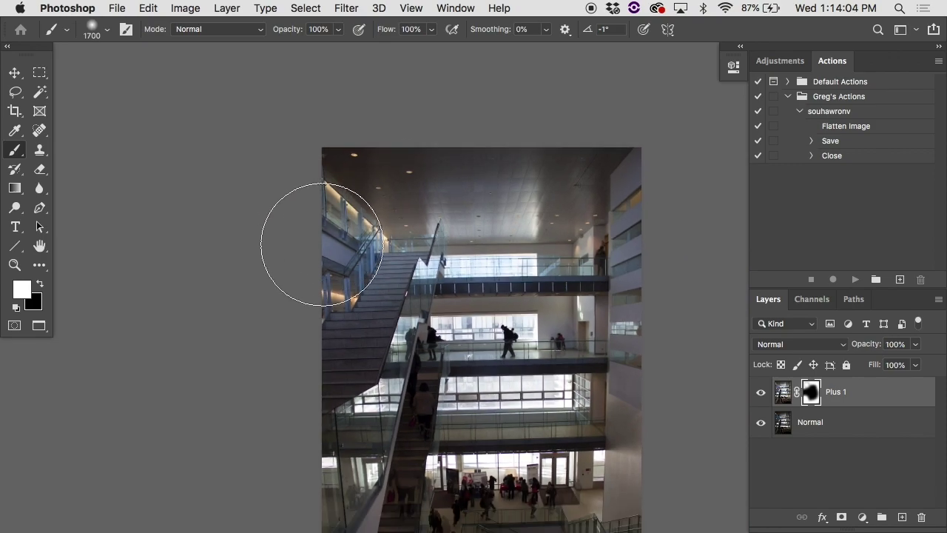
drag(333, 362, 298, 169)
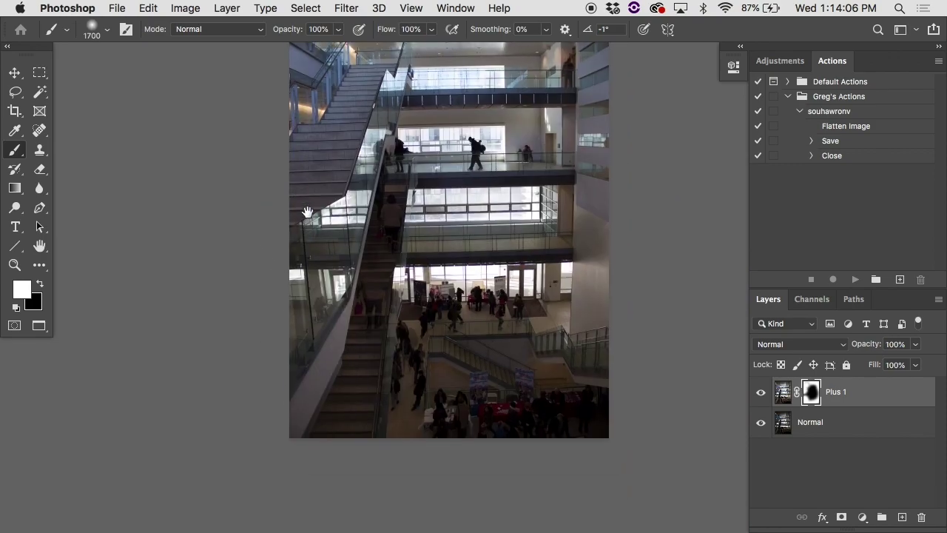
super+click(425, 275)
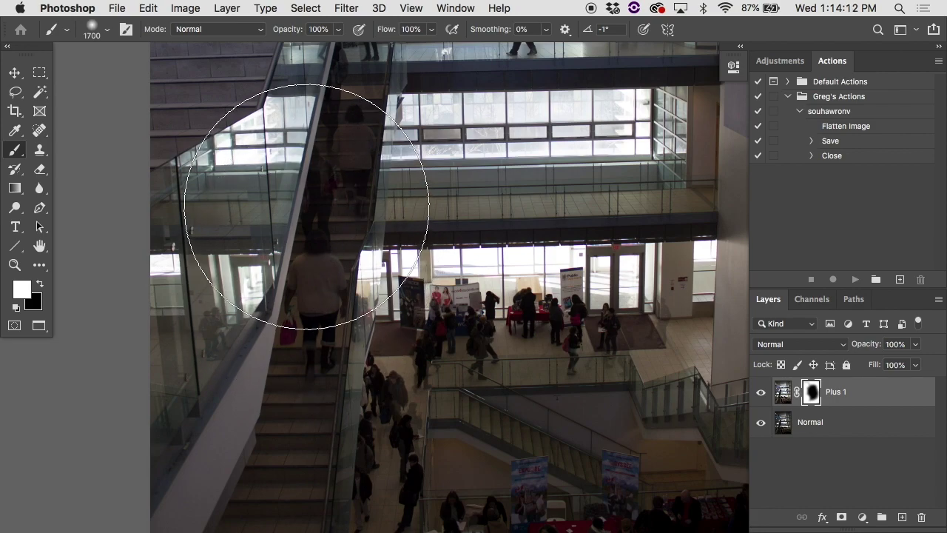
drag(307, 205, 307, 176)
scroll(309, 164, up, 2)
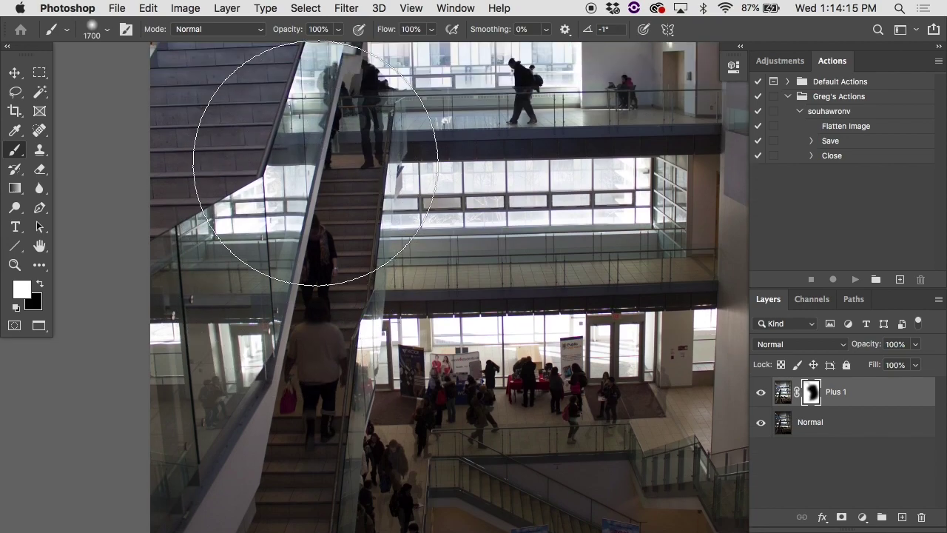
drag(316, 163, 291, 264)
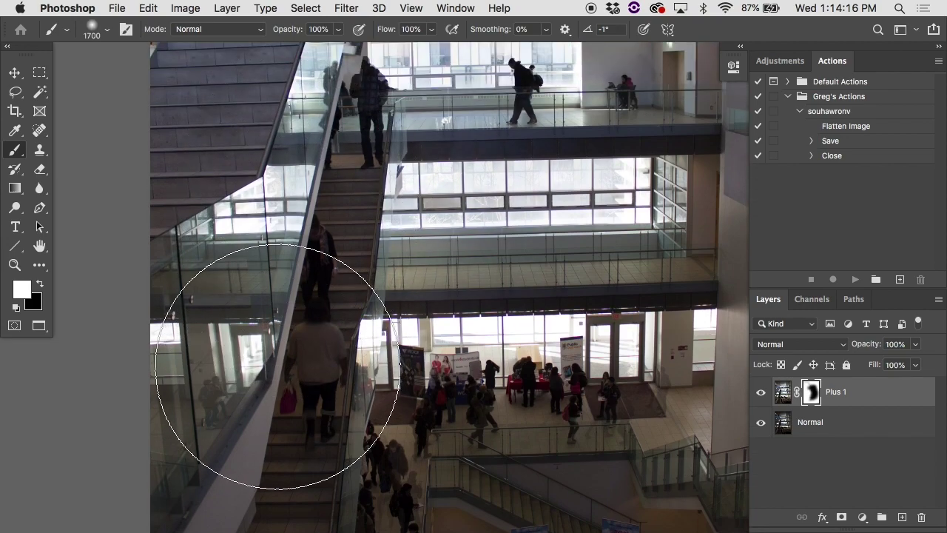
scroll(278, 366, down, 6)
alt+super+click(540, 378)
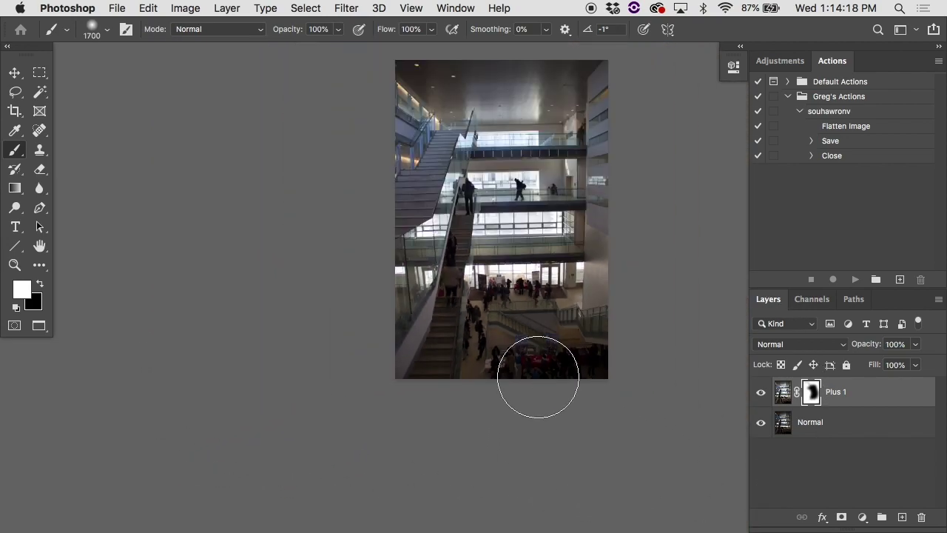
mouse_move(538, 377)
mouse_down()
mouse_move(599, 357)
mouse_move(551, 366)
mouse_up()
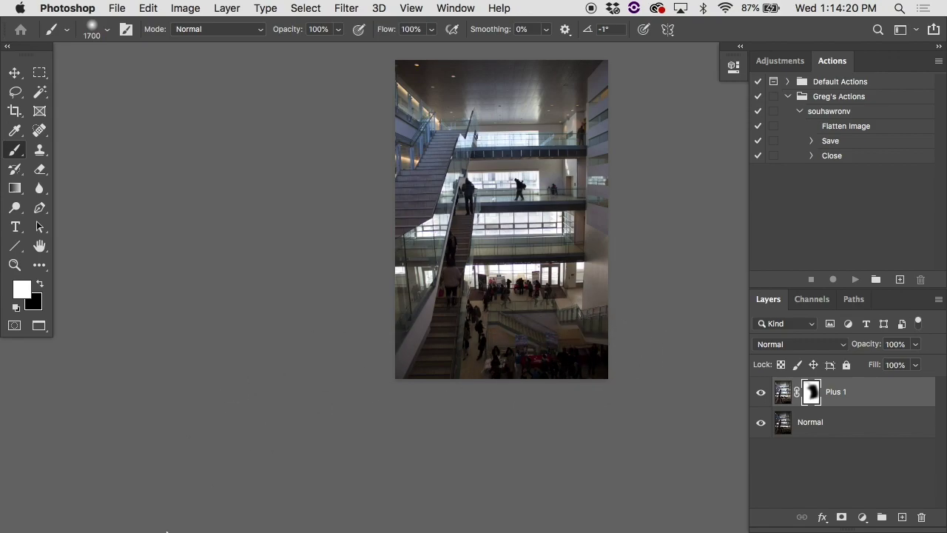
- Open HDRplus2.tif from the Manual HDR folder and duplicate its Background layer as Plus 2 into HDRNormal.tif
click(36, 514)
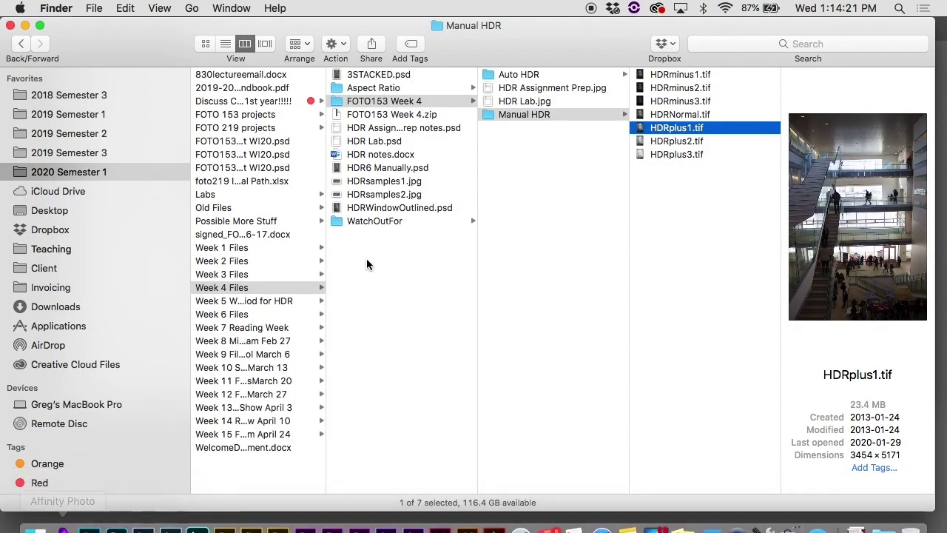
double_click(656, 143)
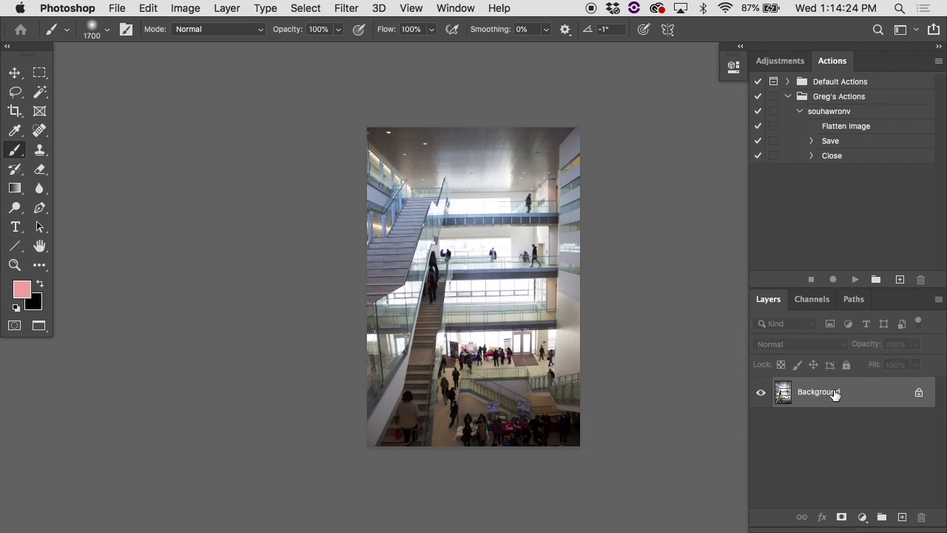
right_click(836, 395)
click(769, 366)
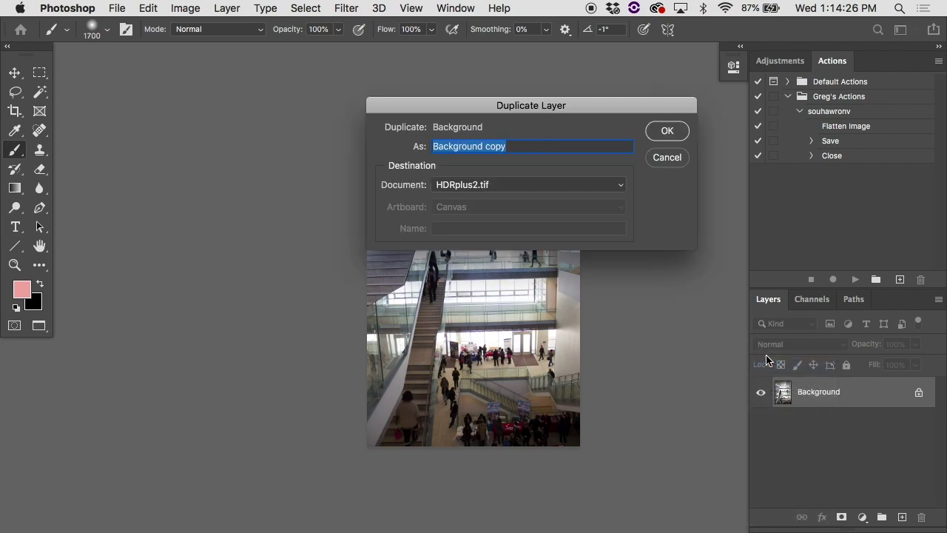
text(Plus 2)
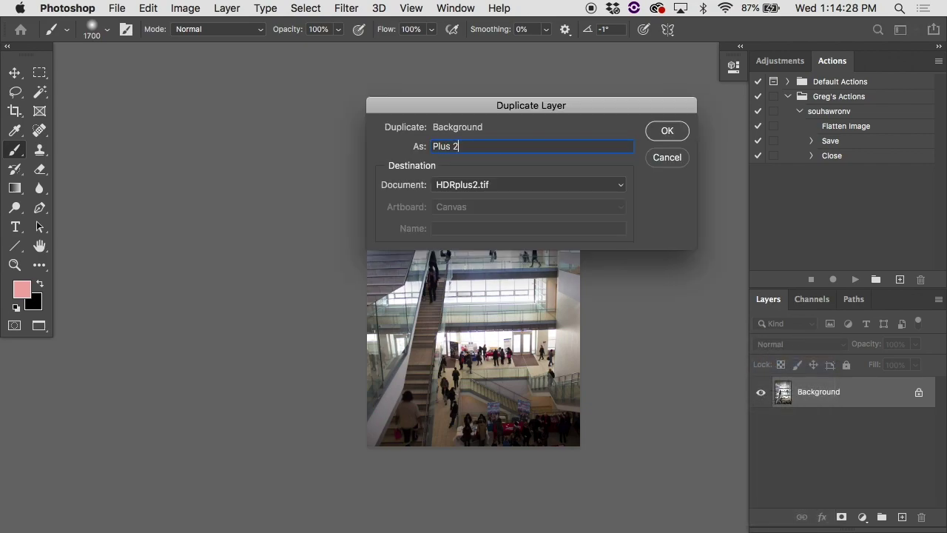
click(518, 188)
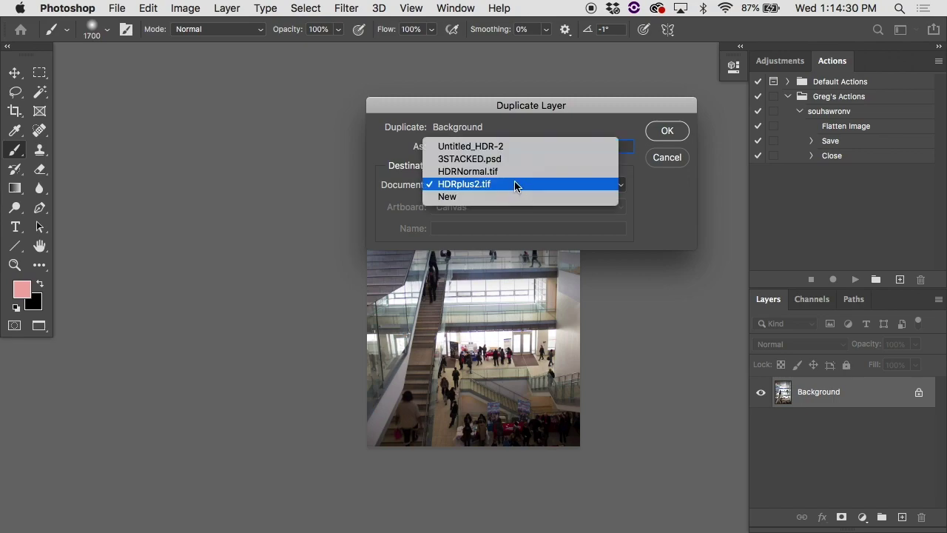
click(507, 174)
click(659, 132)
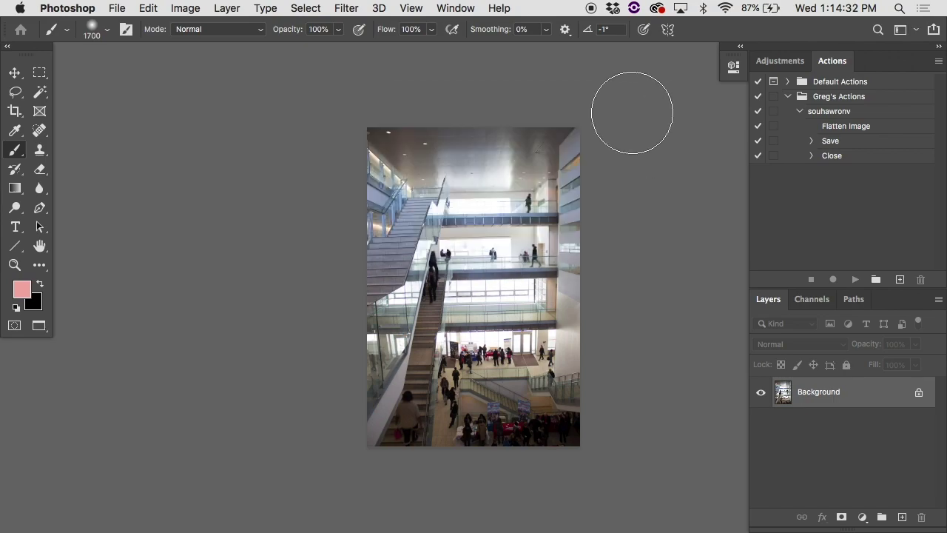
- Add a black mask to the layer copied from HDRplus2.tif and paint white along the photo's dark lower edge
alt+click(841, 517)
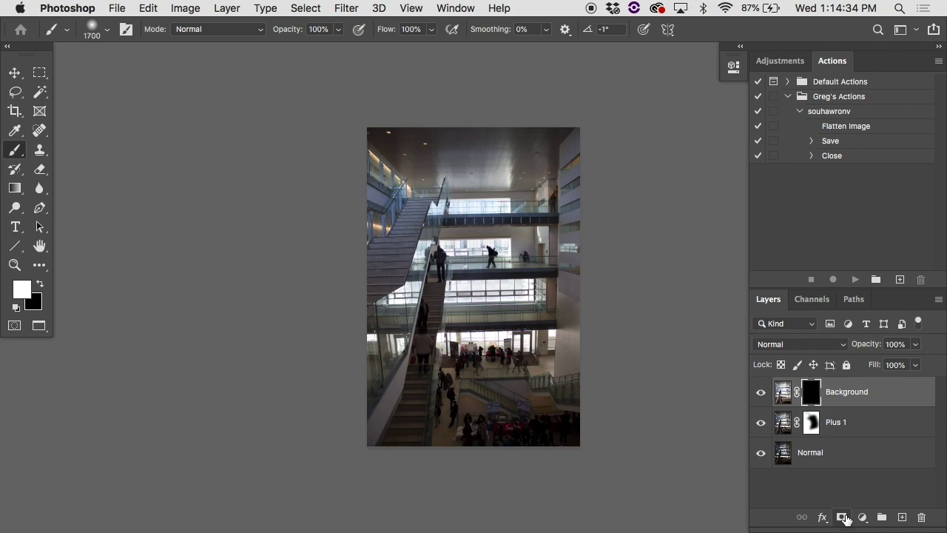
mouse_move(617, 431)
mouse_down()
mouse_move(463, 457)
mouse_move(565, 449)
mouse_move(564, 457)
mouse_move(456, 461)
mouse_move(550, 467)
mouse_move(510, 435)
mouse_move(606, 418)
mouse_move(578, 429)
mouse_up()
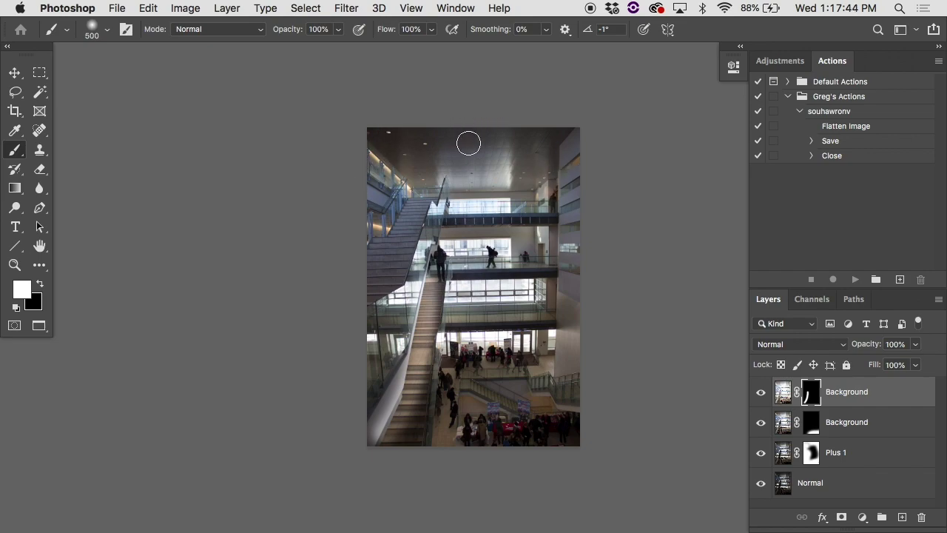
- Paint white with a 500 brush on the topmost layer's mask over the dark lower steps of the central stairs
scroll(433, 298, up, 5)
scroll(430, 296, down, 4)
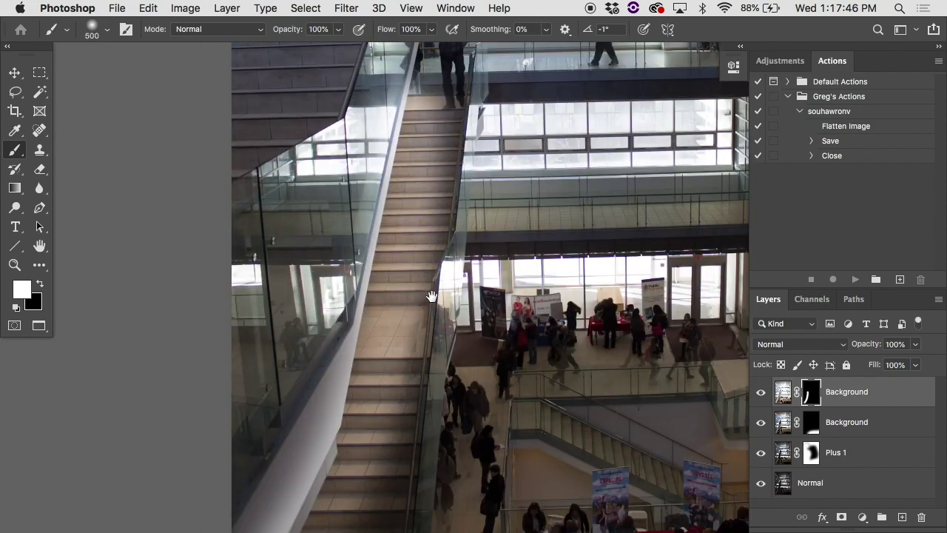
scroll(410, 205, down, 5)
scroll(410, 205, left, 1)
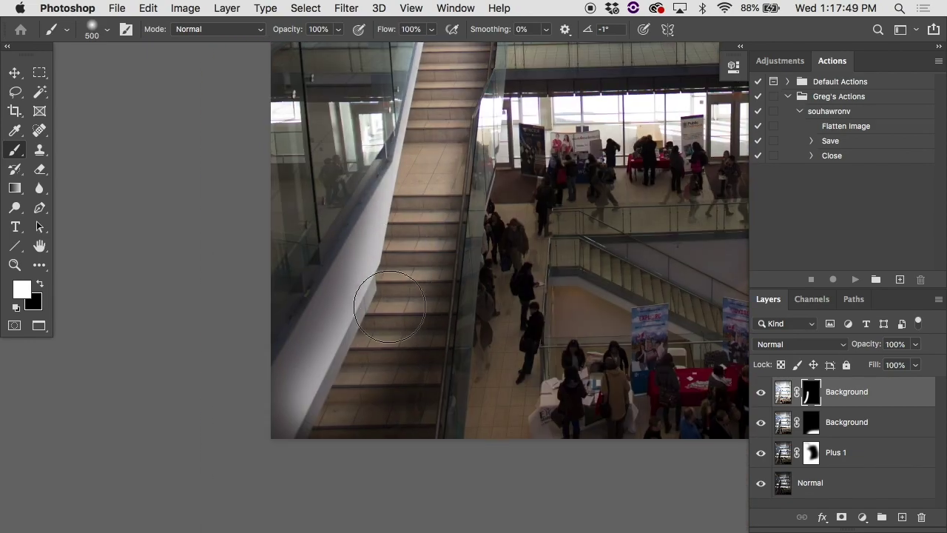
drag(388, 312, 388, 395)
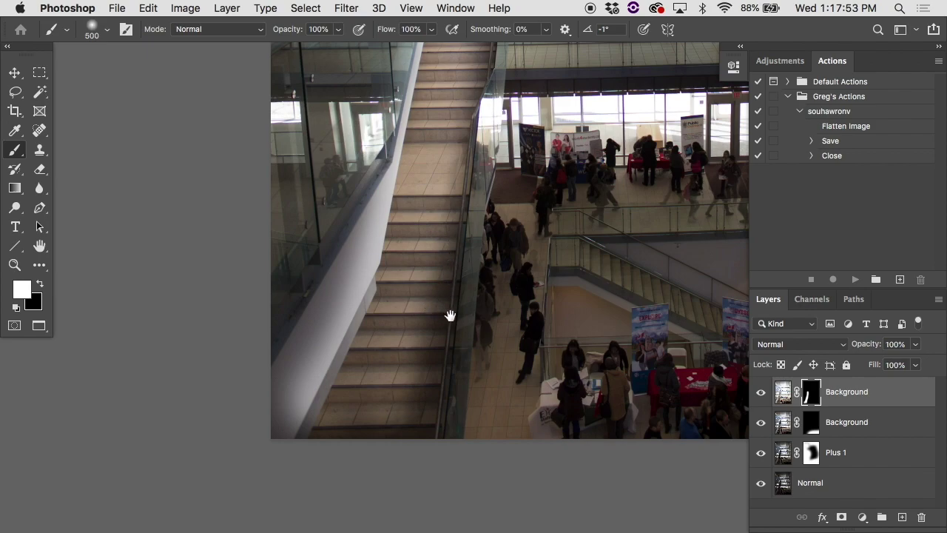
- Enlarge the brush to 1600 and paint white on the topmost layer's mask along the central stairs and the photo's lower area
key(bracketleft)
key(bracketleft)
key(bracketright)
key(bracketright)
key(bracketright)
key(bracketright)
key(bracketright)
key(bracketright)
key(bracketright)
key(bracketright)
key(bracketright)
key(bracketright)
key(bracketright)
key(bracketright)
key(bracketright)
mouse_move(418, 164)
mouse_down()
mouse_move(351, 185)
mouse_move(314, 470)
mouse_move(362, 236)
mouse_move(484, 451)
mouse_up()
alt+super+click(467, 412)
alt+super+click(467, 410)
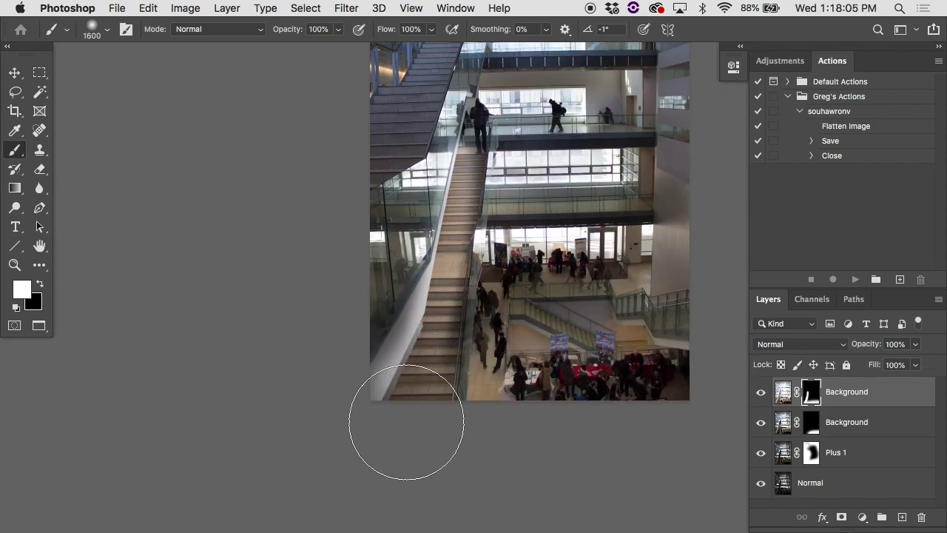
drag(445, 413, 772, 190)
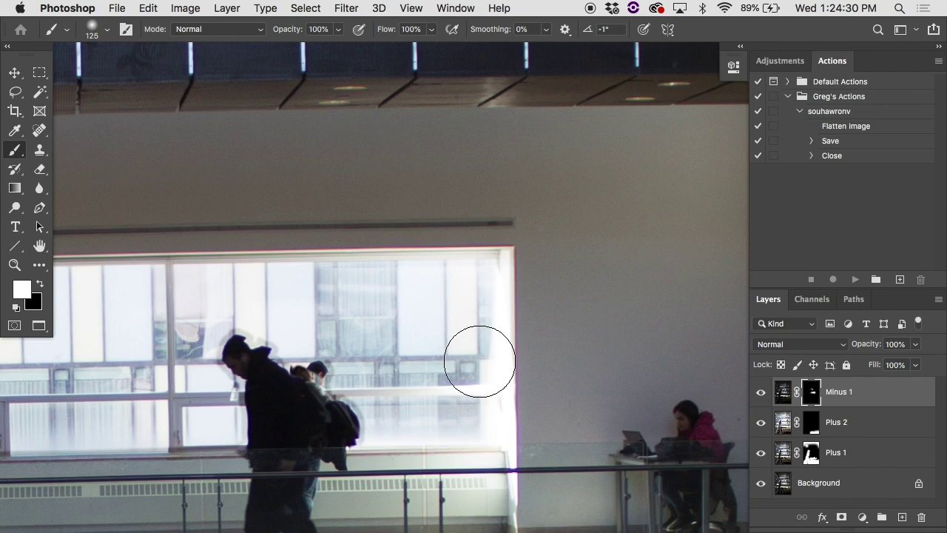
- Try a white stroke with the 125 brush on the Minus 1 mask over the middle-floor window's right side, and undo it
scroll(479, 361, down, 5)
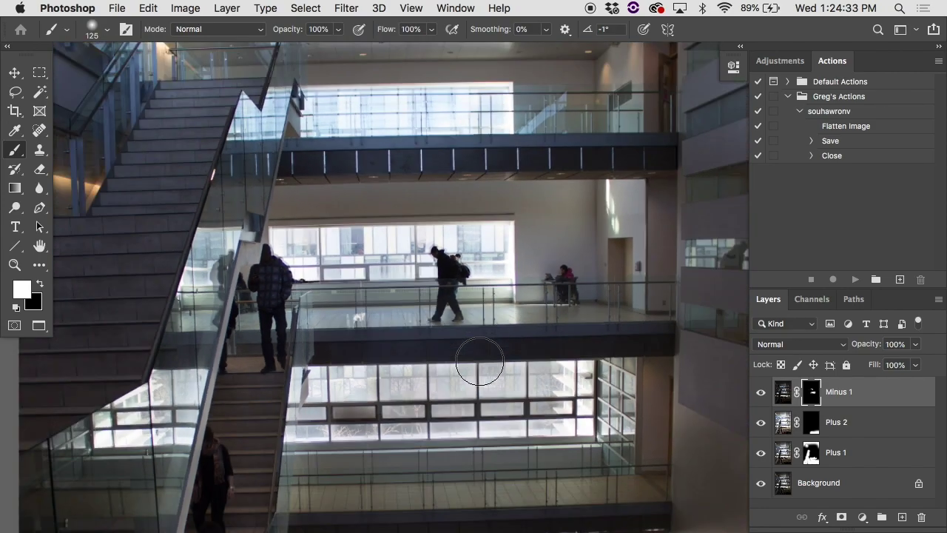
scroll(481, 361, up, 3)
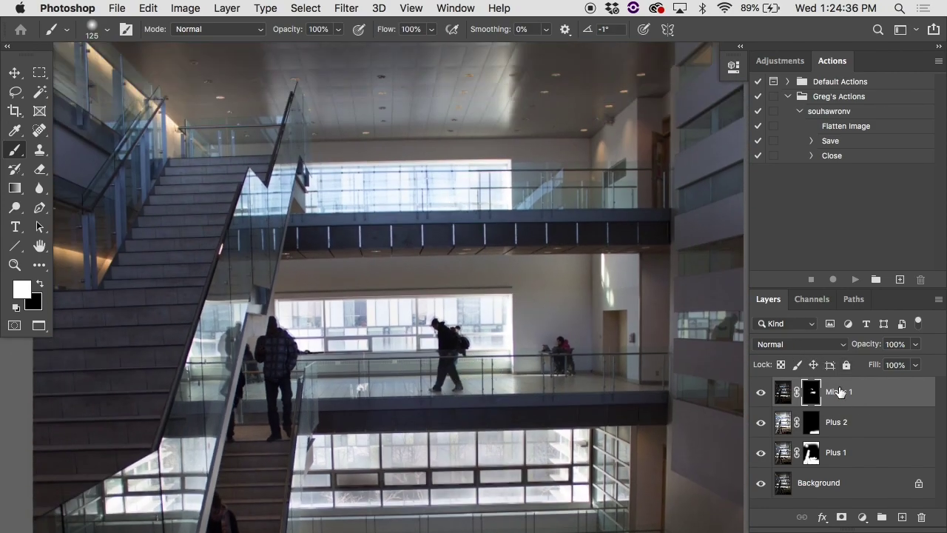
key(super+plus)
key(super+plus)
key(super+plus)
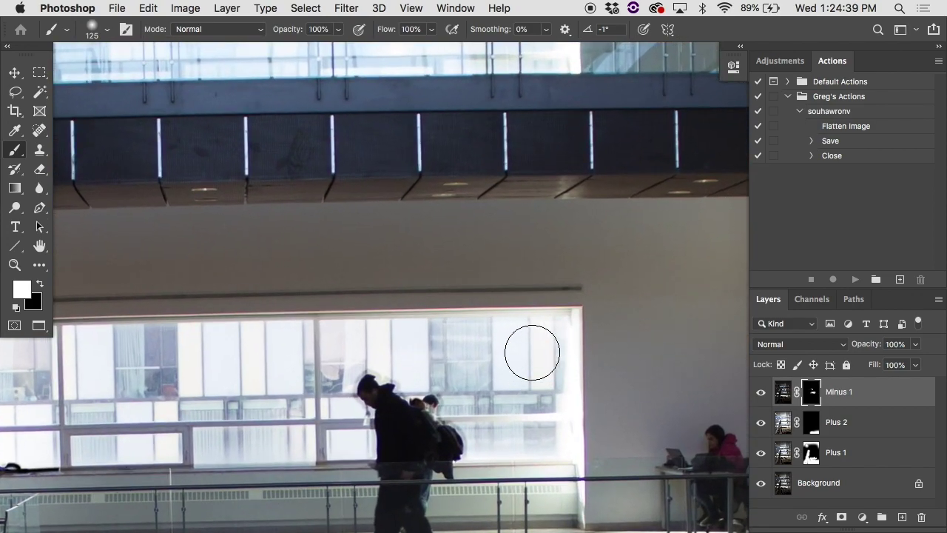
scroll(532, 353, up, 3)
mouse_move(534, 281)
mouse_down()
mouse_move(535, 268)
mouse_move(482, 254)
mouse_move(501, 308)
mouse_move(466, 254)
mouse_move(499, 313)
mouse_up()
key(super+z)
key(z)
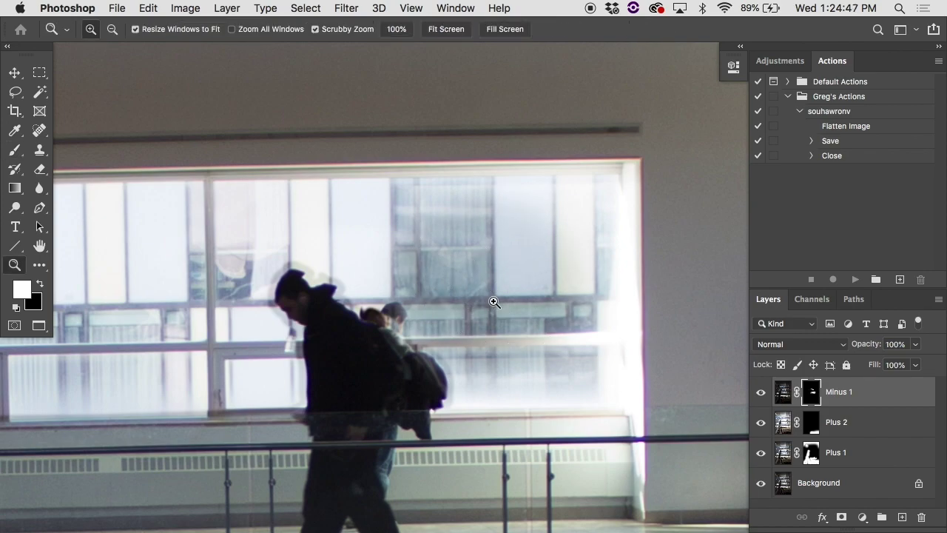
key(super+z)
key(b)
- Try further white strokes on the Minus 1 mask near the window's right edge, comparing with undo and redo, and undo them
mouse_move(499, 243)
mouse_down()
mouse_move(418, 260)
mouse_move(428, 248)
mouse_move(561, 233)
mouse_move(543, 231)
mouse_move(589, 241)
mouse_move(591, 226)
mouse_move(574, 297)
mouse_move(590, 228)
mouse_move(598, 364)
mouse_move(594, 220)
mouse_up()
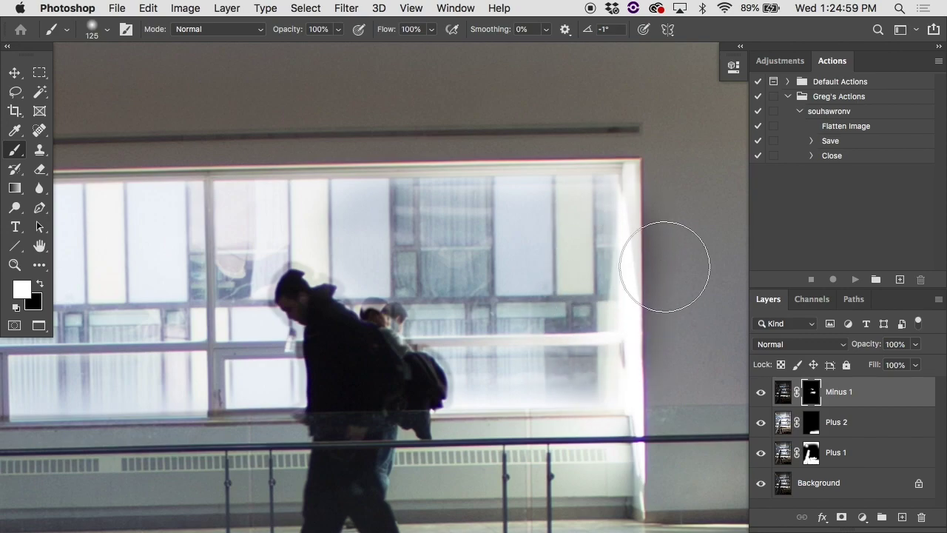
key(super+z)
key(shift+super+z)
key(super+z)
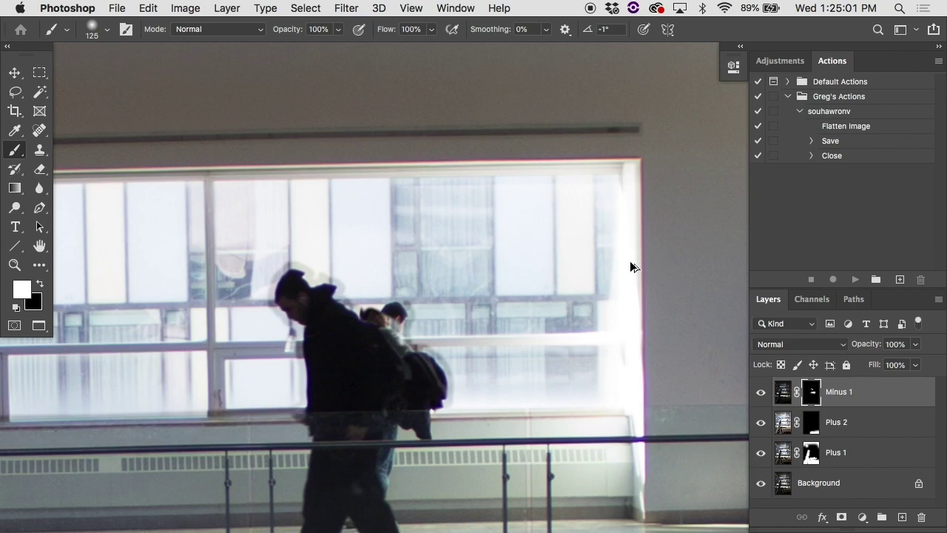
mouse_move(476, 242)
mouse_down()
mouse_move(504, 233)
mouse_move(512, 297)
mouse_move(532, 246)
mouse_move(555, 283)
mouse_move(562, 254)
mouse_move(566, 284)
mouse_move(567, 251)
mouse_move(569, 299)
mouse_up()
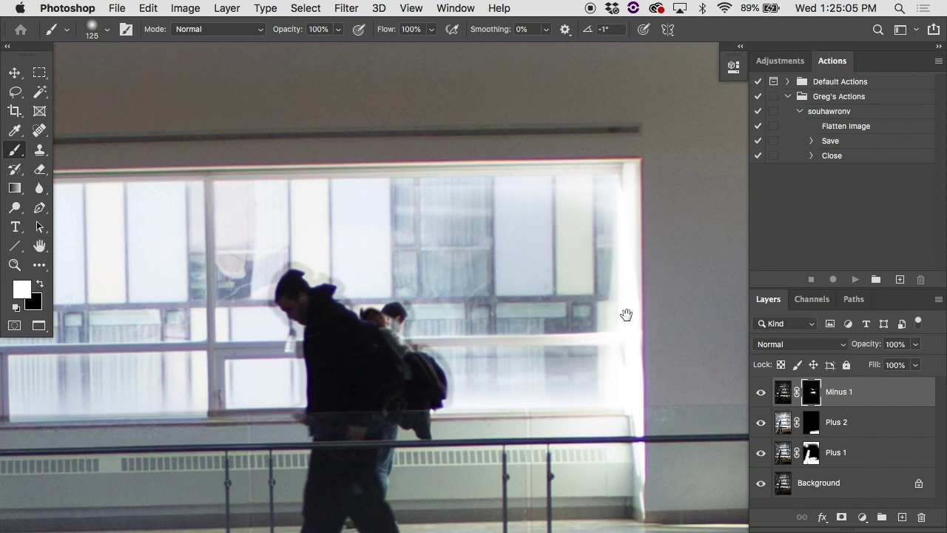
key(ctrl+z)
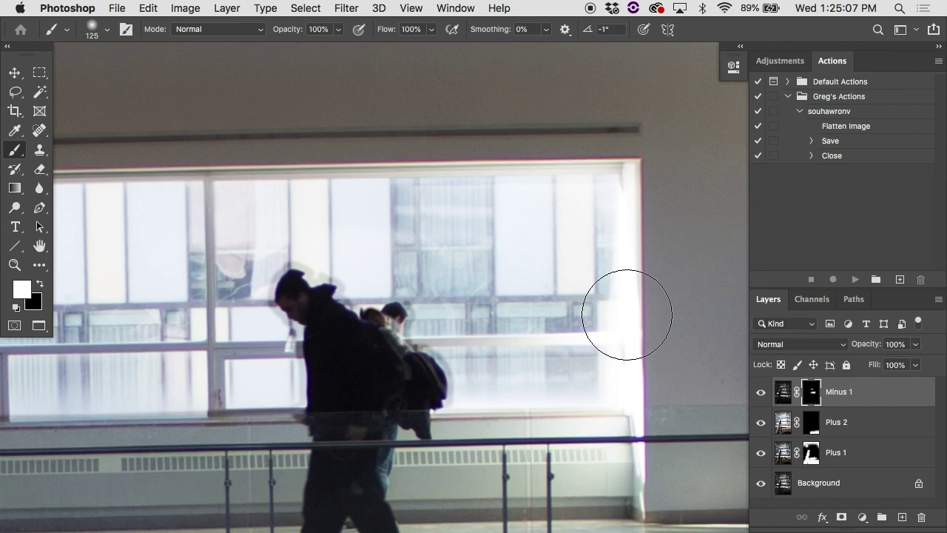
- Try a white stroke inside the outlined window's right edge, inspect it on the Minus 1 mask alone, and undo it
mouse_move(627, 315)
mouse_down()
mouse_move(590, 241)
mouse_move(590, 345)
mouse_move(590, 241)
mouse_up()
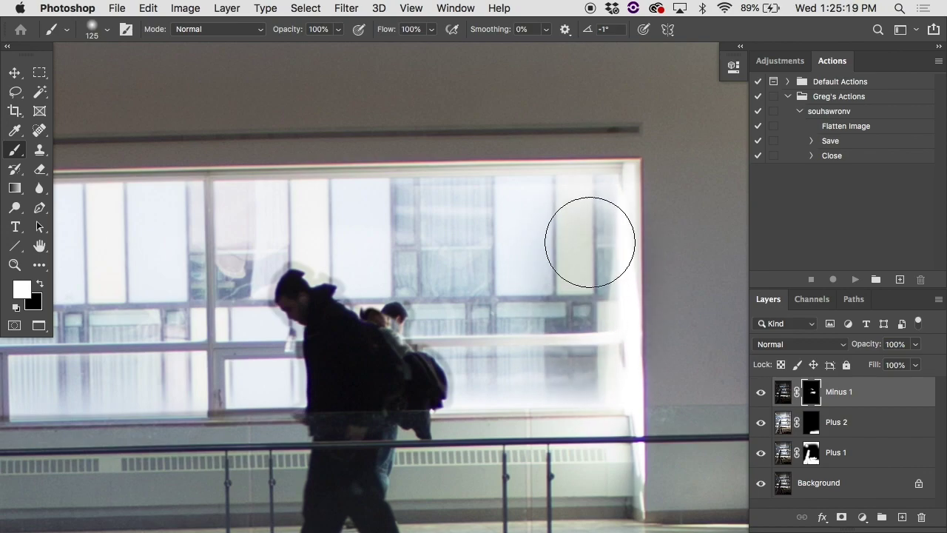
alt+click(811, 391)
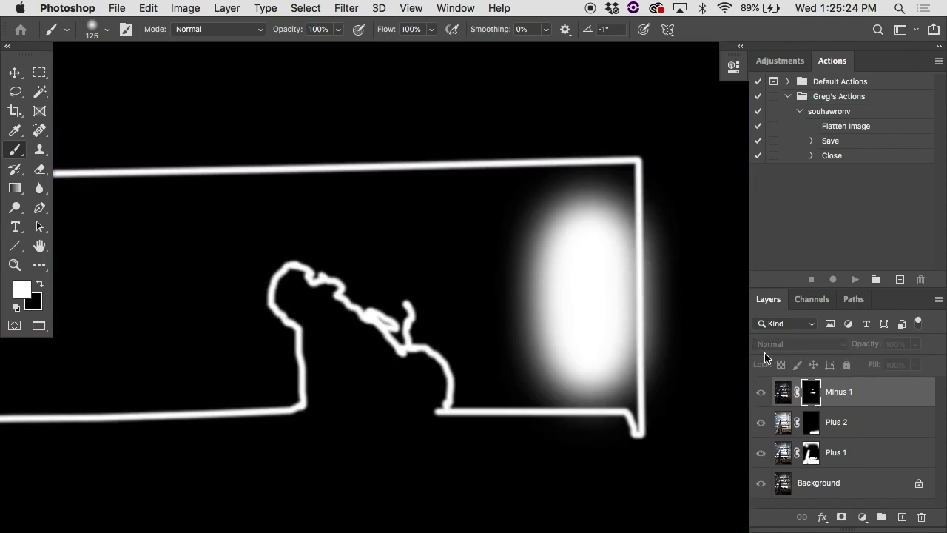
key(super+z)
key(super+z)
key(super+z)
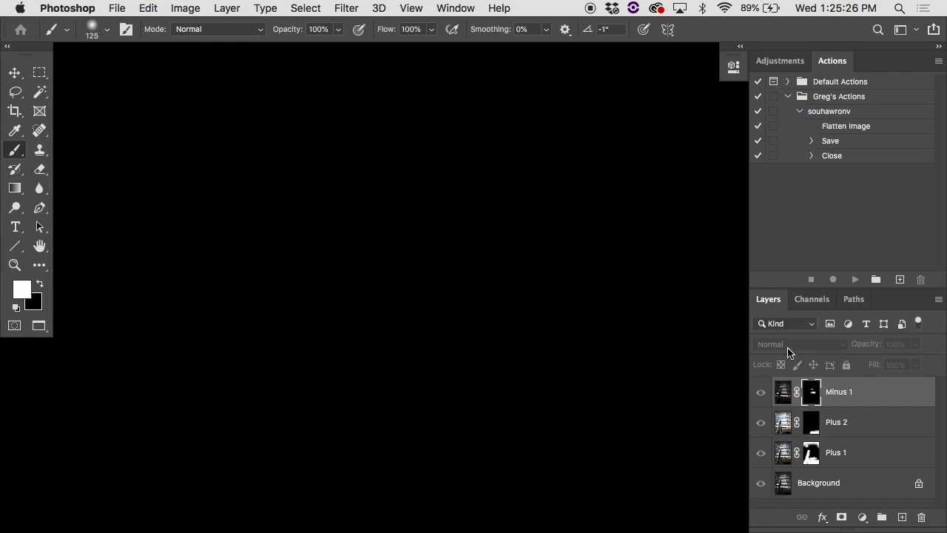
alt+click(811, 392)
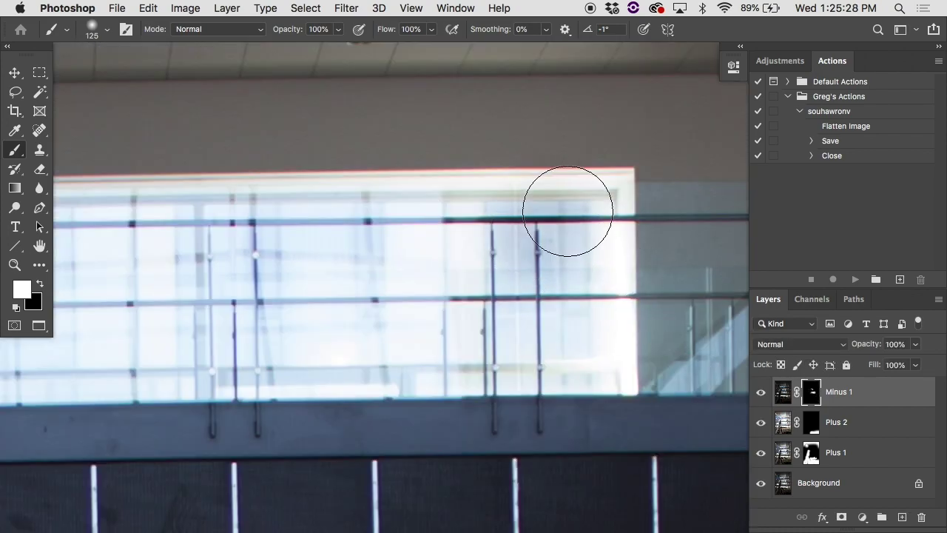
- Examine the lower window's right edge up close and compare it with the soft-edged white patch on the Minus 1 mask
alt+click(809, 392)
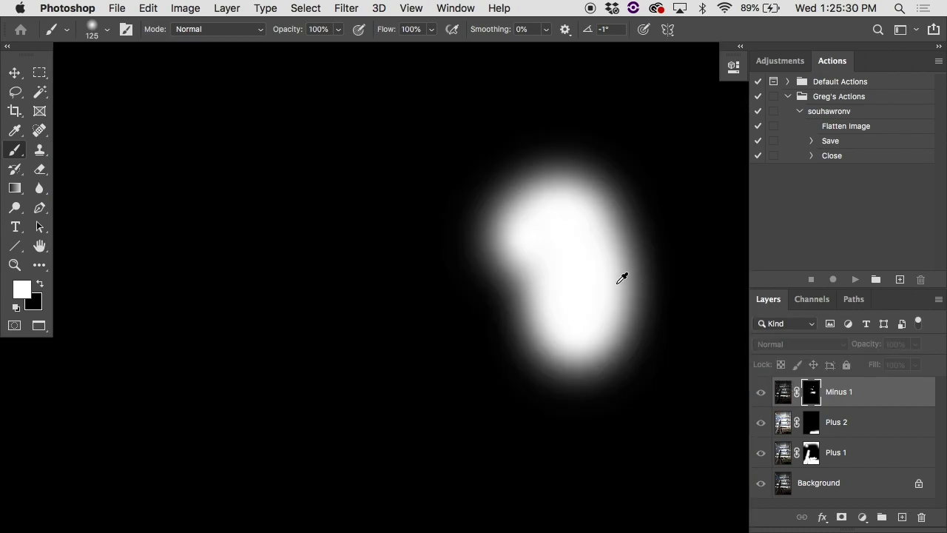
alt+click(810, 392)
super+click(644, 280)
drag(643, 280, 233, 294)
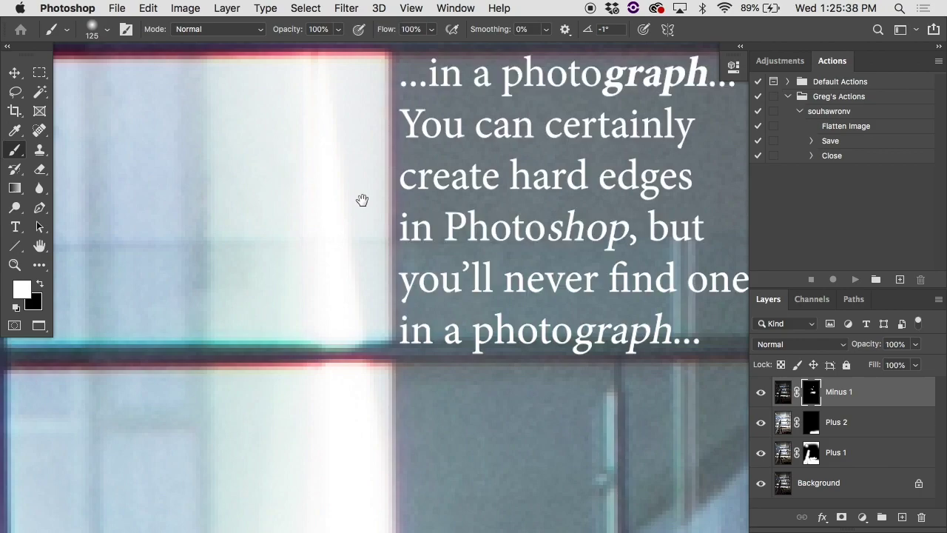
super+click(381, 178)
super+click(382, 178)
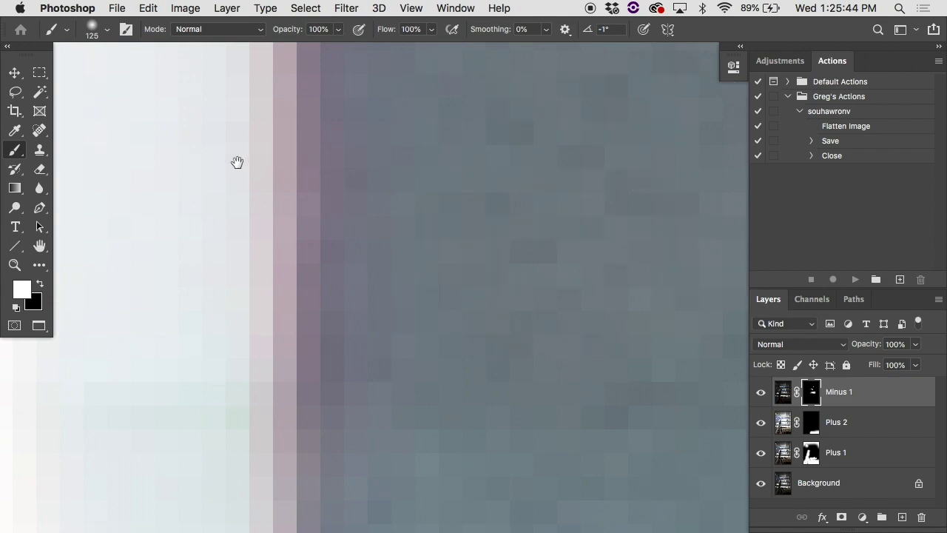
alt+super+click(328, 205)
alt+super+click(328, 205)
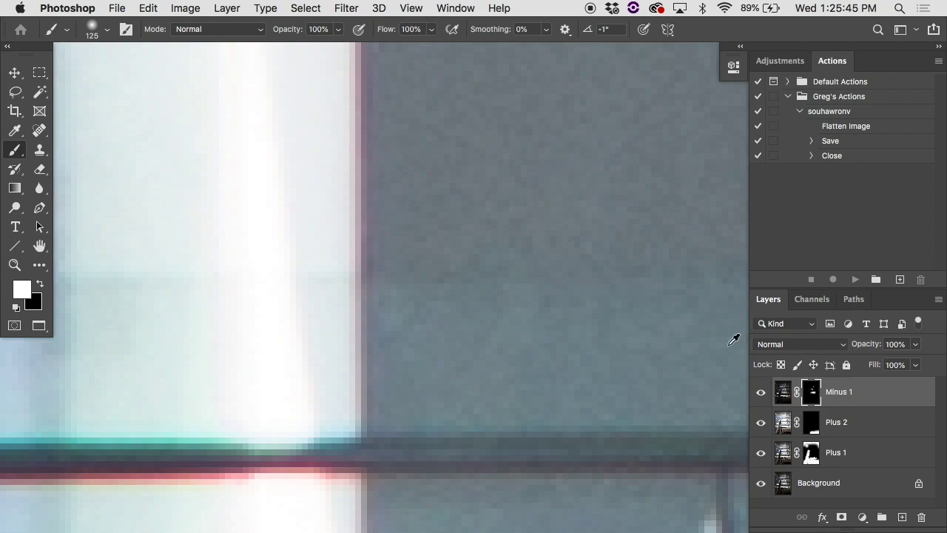
alt+click(812, 392)
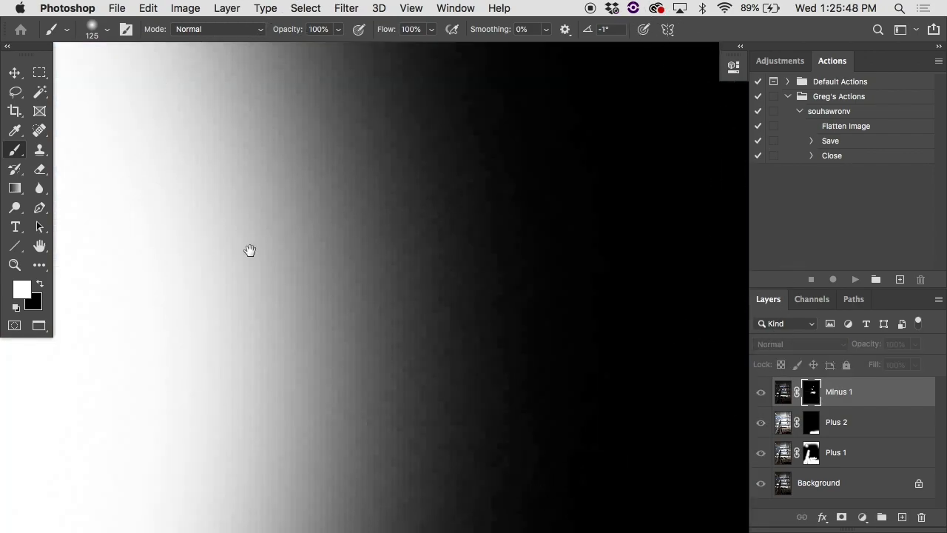
click(783, 392)
key(super+0)
drag(510, 225, 537, 189)
scroll(537, 190, up, 10)
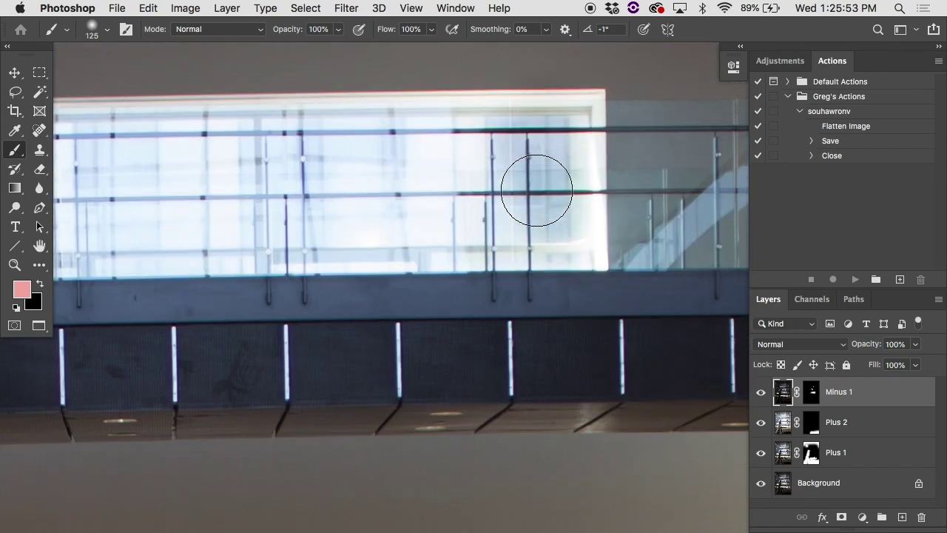
- Shrink the brush to 9 and trace a white line along the lower window's top and right edges on the Minus 1 mask
key(bracketleft)
key(bracketleft)
key(bracketleft)
key(bracketleft)
key(bracketleft)
key(bracketleft)
key(bracketleft)
key(bracketleft)
key(bracketleft)
key(bracketleft)
key(bracketleft)
key(bracketleft)
key(bracketleft)
scroll(457, 93, up, 5)
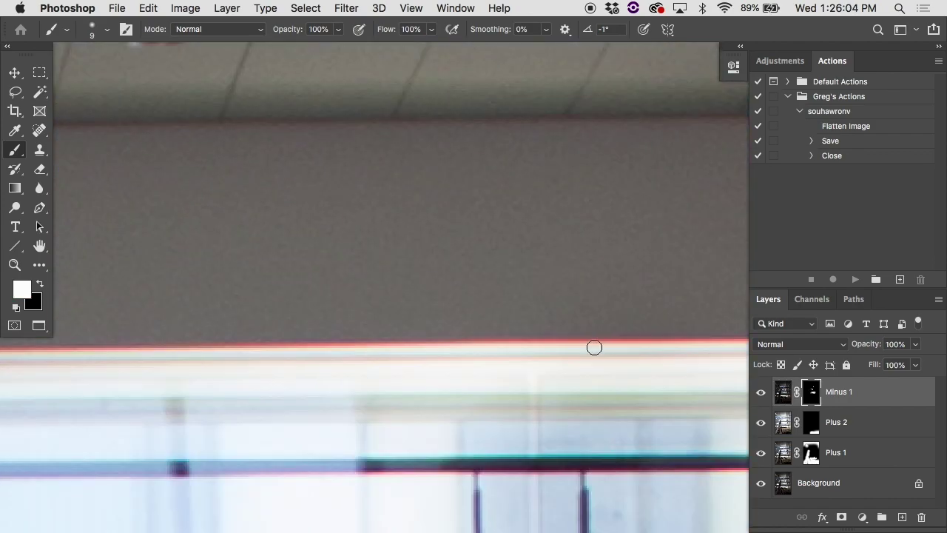
mouse_move(592, 349)
mouse_down()
mouse_move(631, 382)
mouse_move(228, 380)
mouse_up()
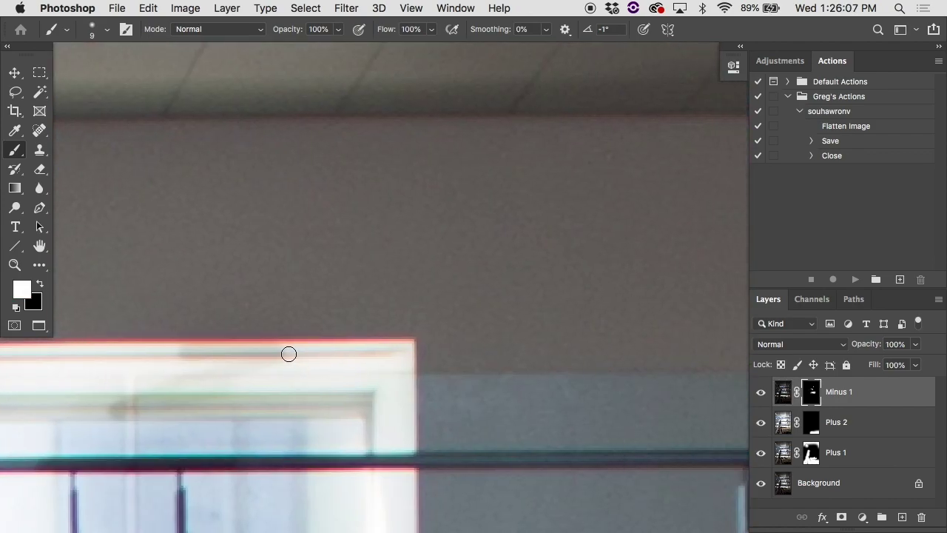
shift+click(406, 349)
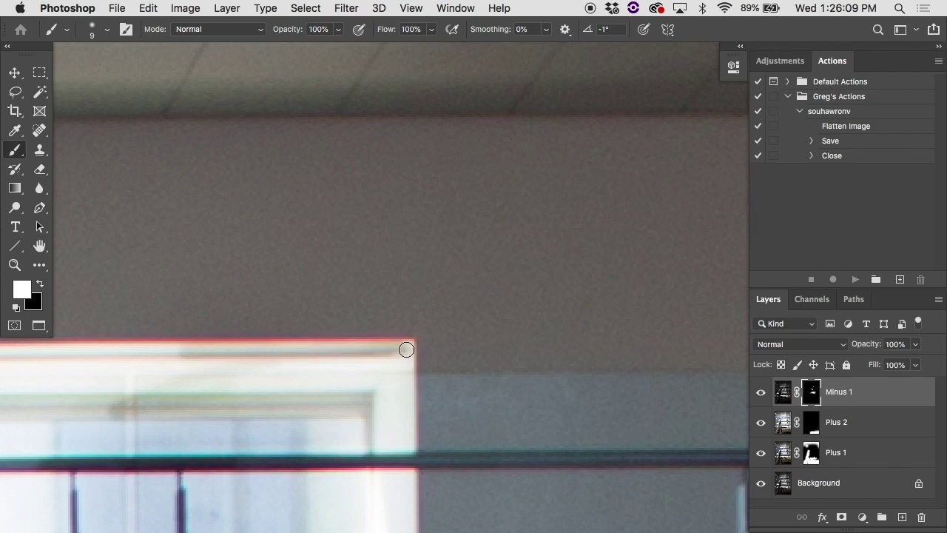
shift+click(409, 424)
drag(433, 330, 469, 174)
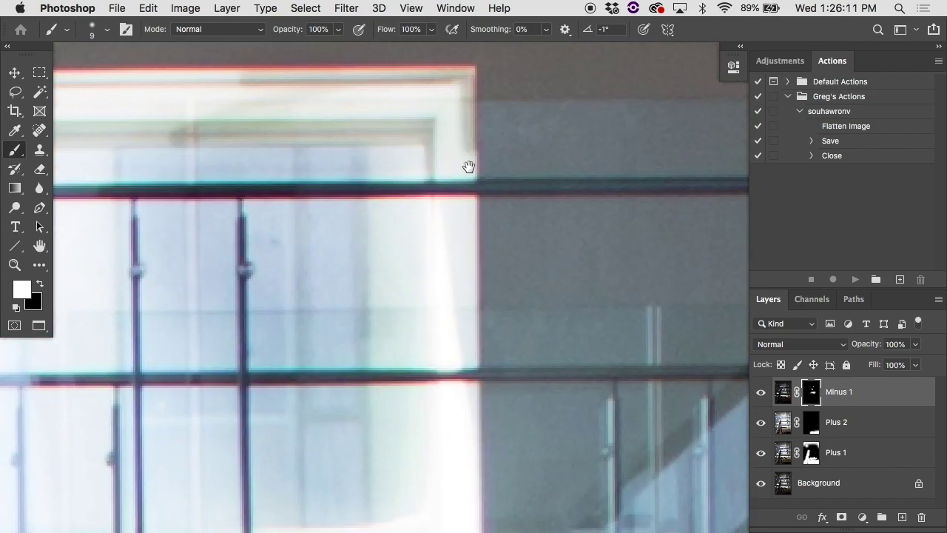
shift+click(470, 319)
- Examine the white outline around the middle-floor window and the walking man on the Minus 1 mask, and return to the image
scroll(457, 380, down, 10)
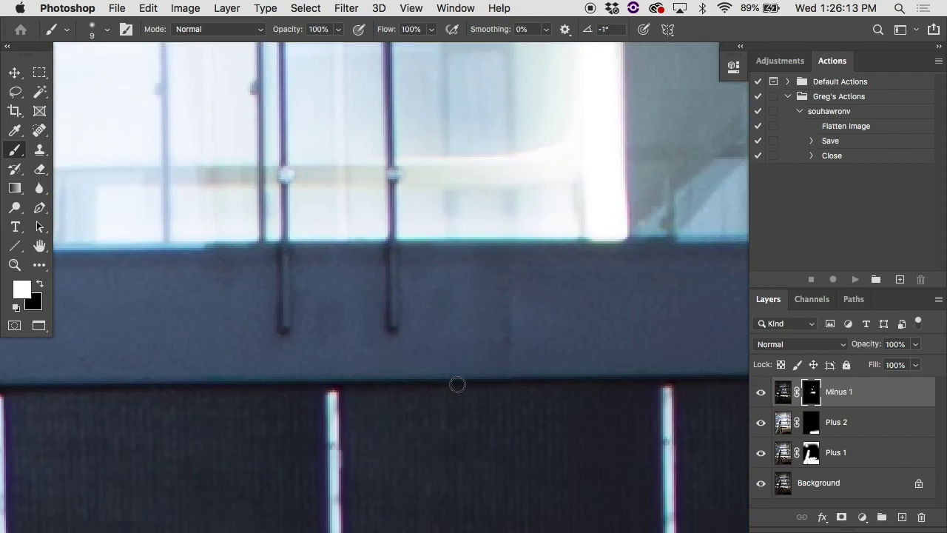
scroll(458, 384, up, 10)
scroll(457, 385, down, 3)
scroll(458, 384, right, 1)
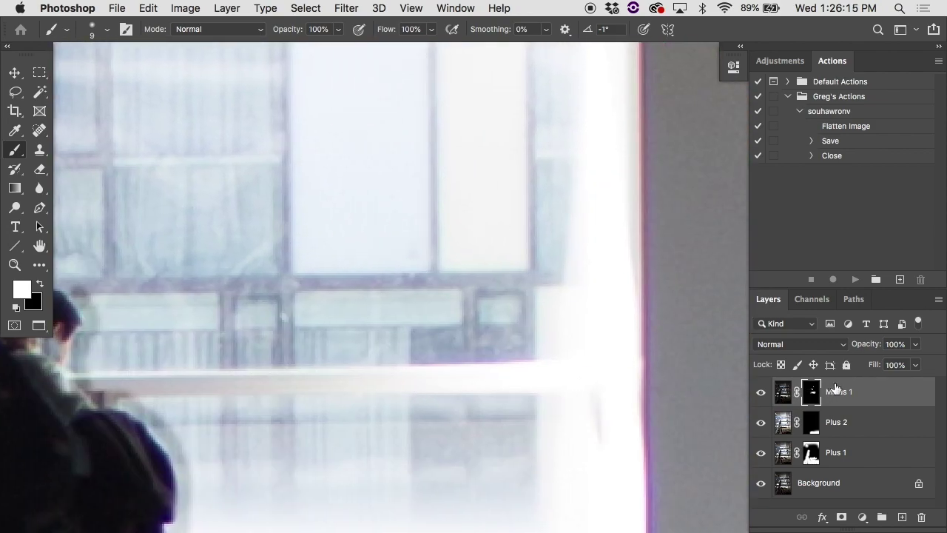
alt+click(812, 396)
key(super+minus)
key(super+minus)
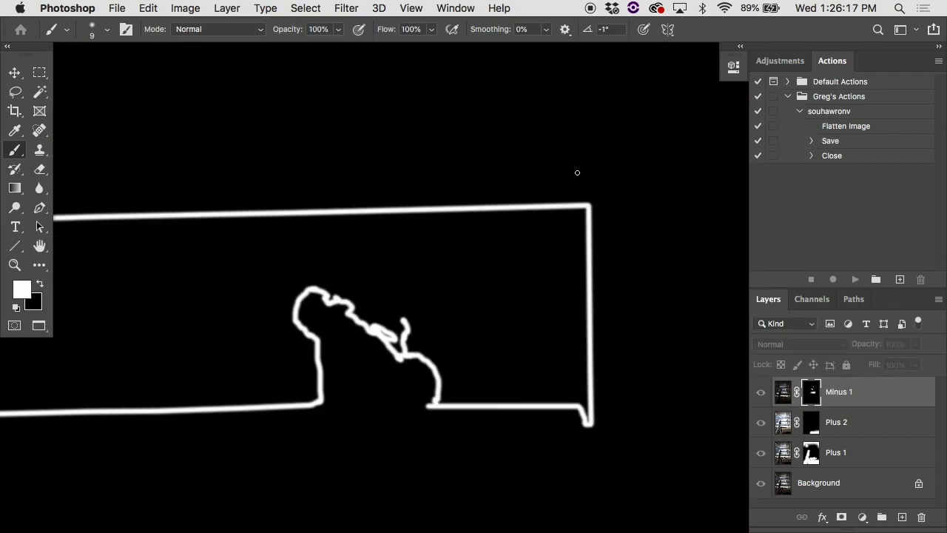
drag(305, 311, 475, 316)
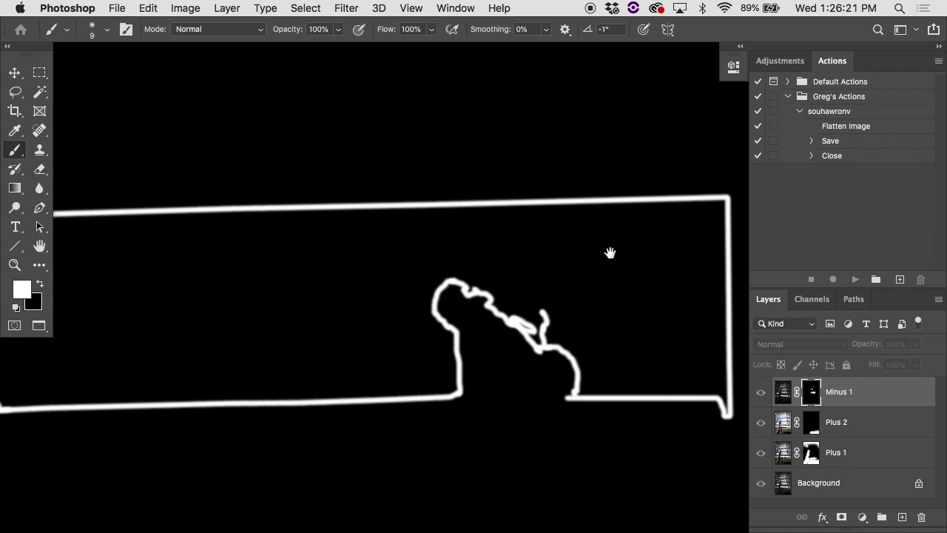
alt+click(812, 392)
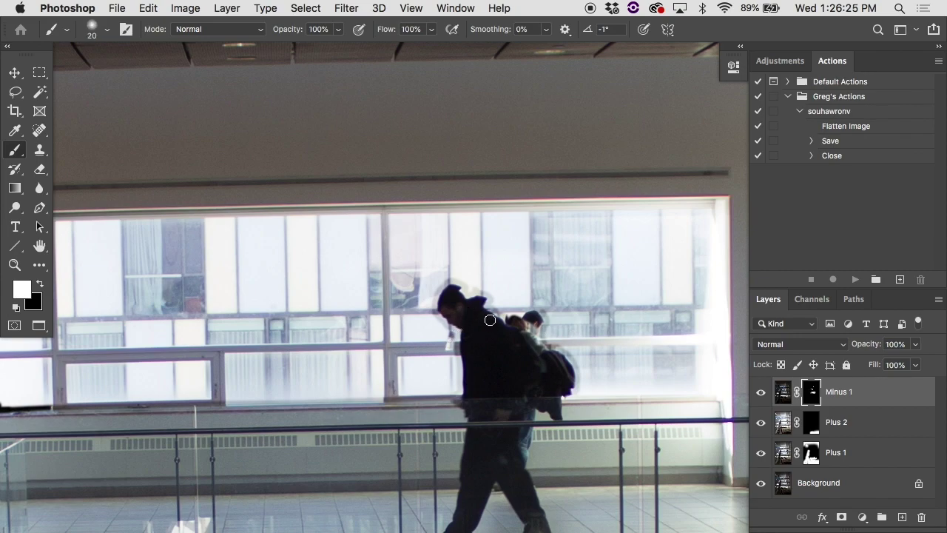
- Try a white stroke with the brush enlarged to 90 over the walking man's backpack on the Minus 1 mask, and undo it
key(bracketright)
key(bracketright)
key(bracketright)
key(bracketright)
key(bracketright)
key(bracketright)
key(bracketright)
mouse_move(559, 317)
mouse_down()
mouse_move(423, 292)
mouse_move(616, 348)
mouse_move(413, 353)
mouse_move(552, 368)
mouse_move(464, 387)
mouse_move(558, 390)
mouse_up()
key(space)
drag(567, 383, 566, 225)
key(super+z)
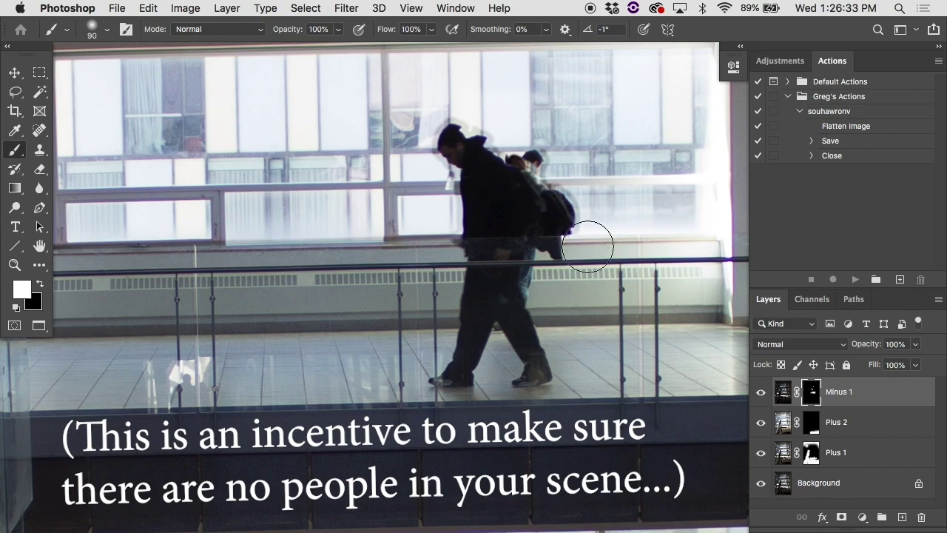
- Display the Minus 1 mask and select the black area inside the window outline with the Magic Wand at tolerance 31
alt+click(811, 392)
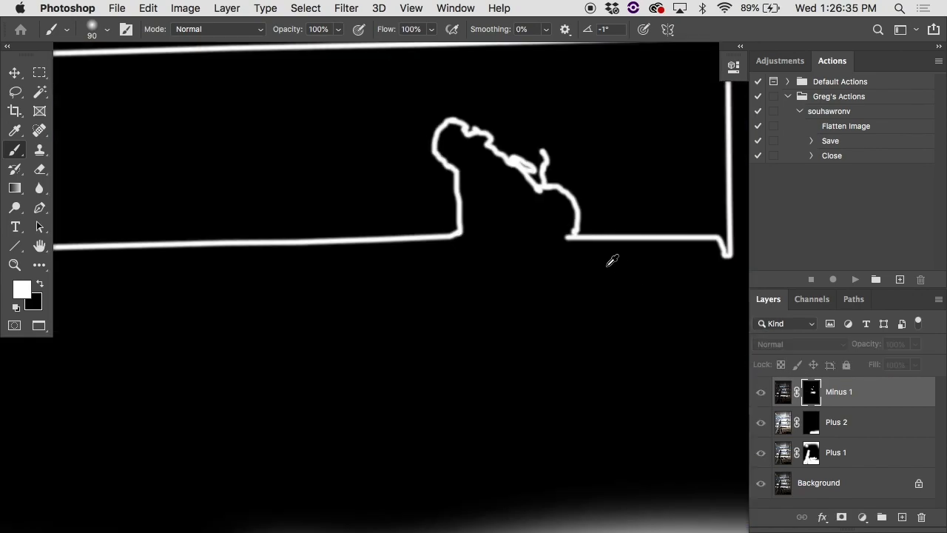
drag(605, 265, 603, 382)
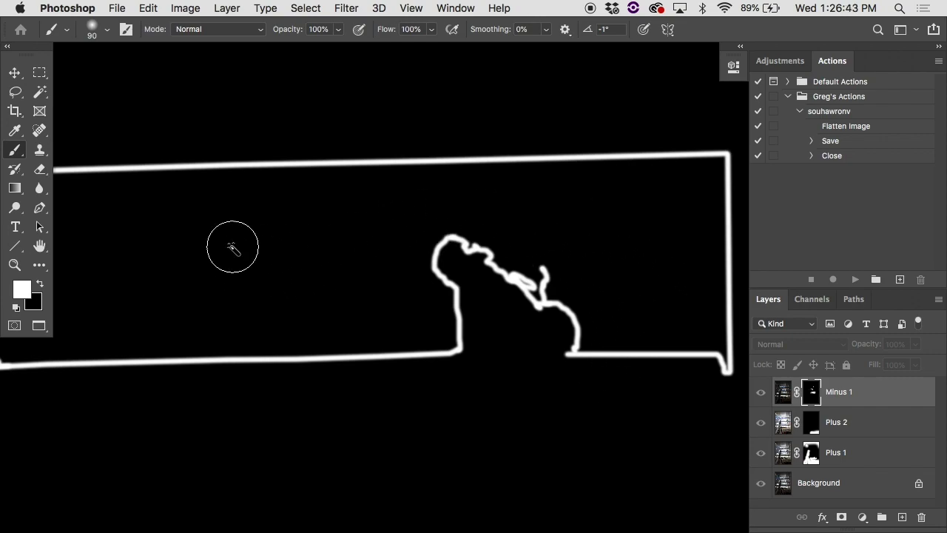
key(w)
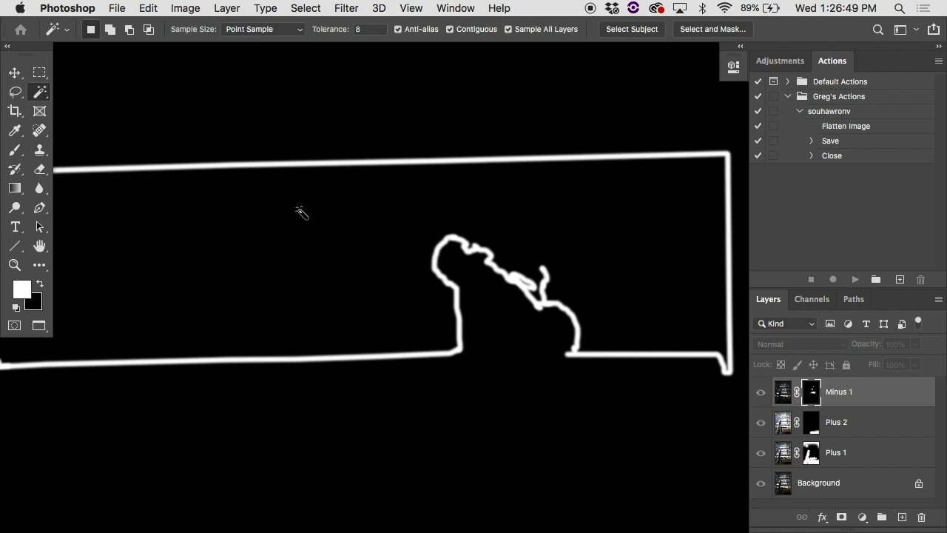
right_click(40, 91)
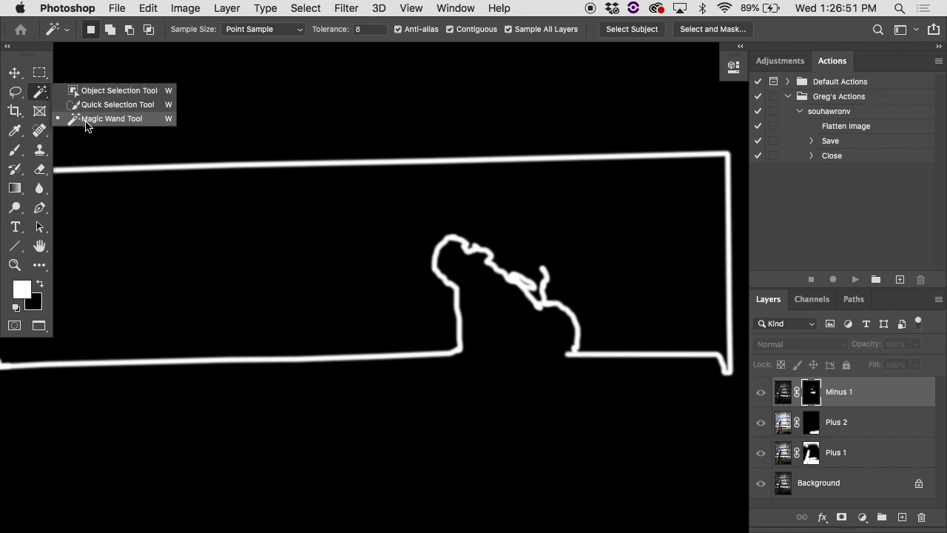
click(85, 119)
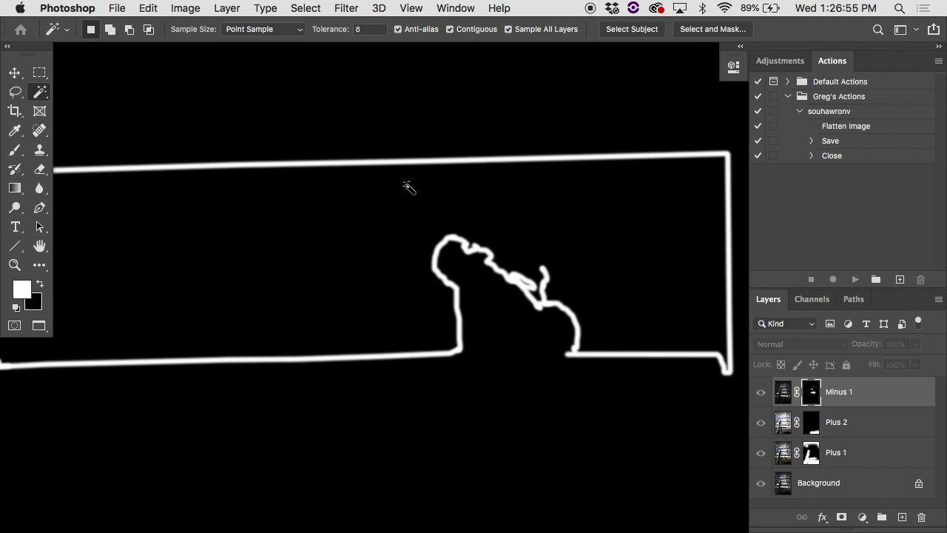
key(super+minus)
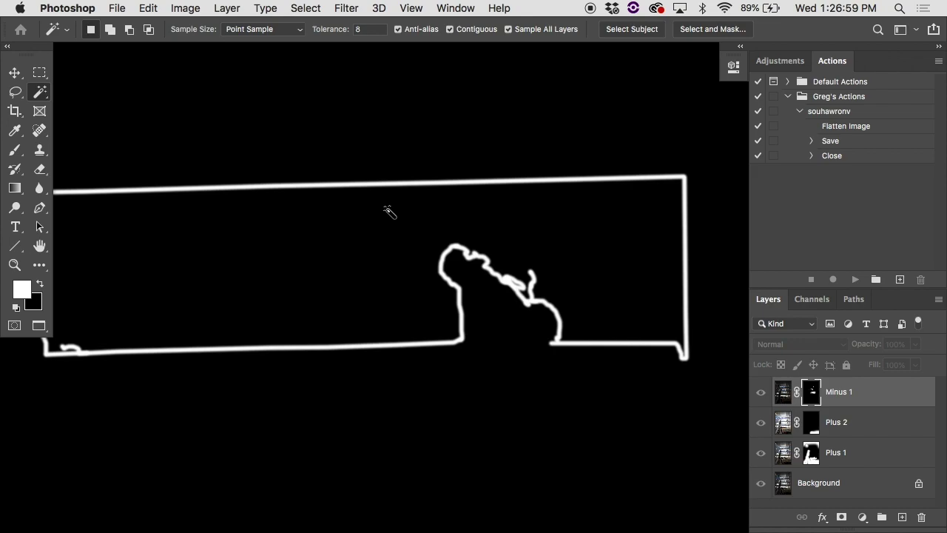
drag(330, 30, 345, 29)
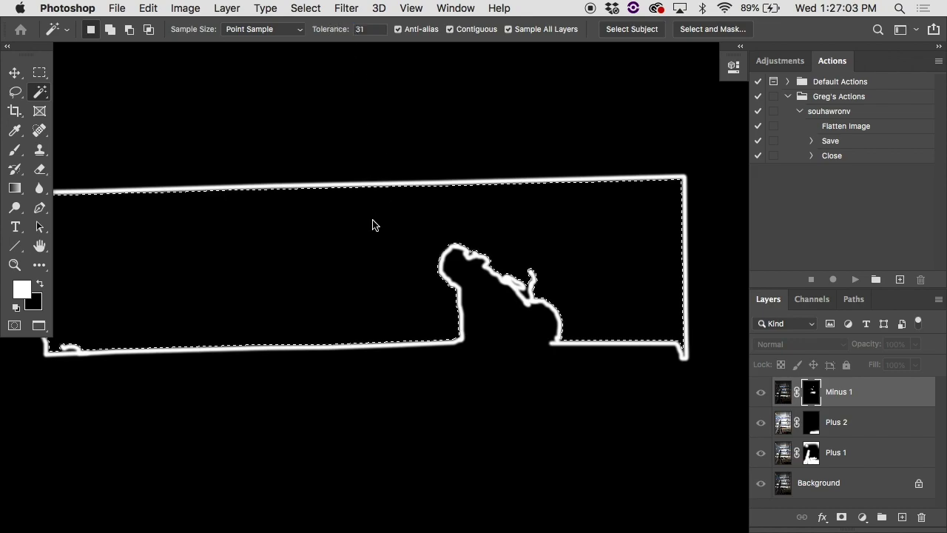
- Try filling the selected window area on the Minus 1 mask with white at 100% opacity and deselecting, and undo both
key(super+plus)
key(super+plus)
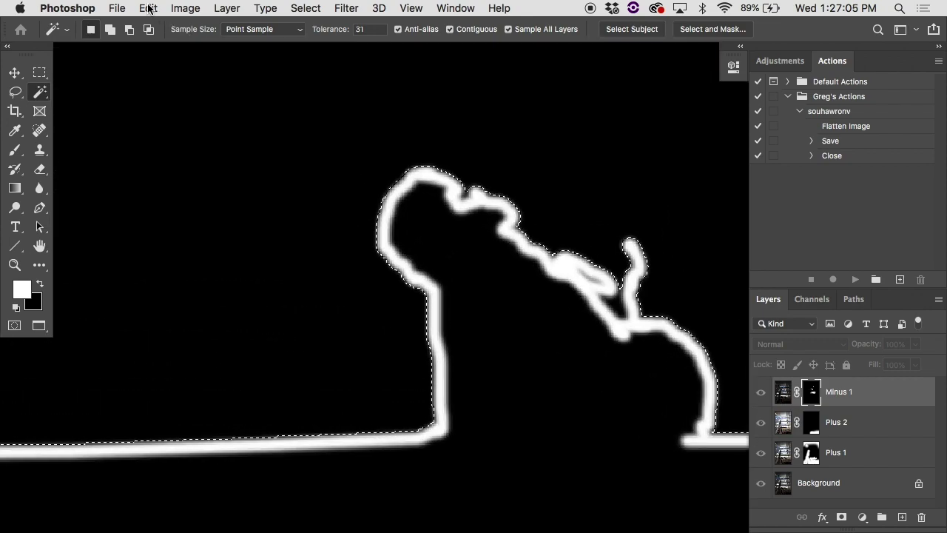
click(148, 9)
click(197, 245)
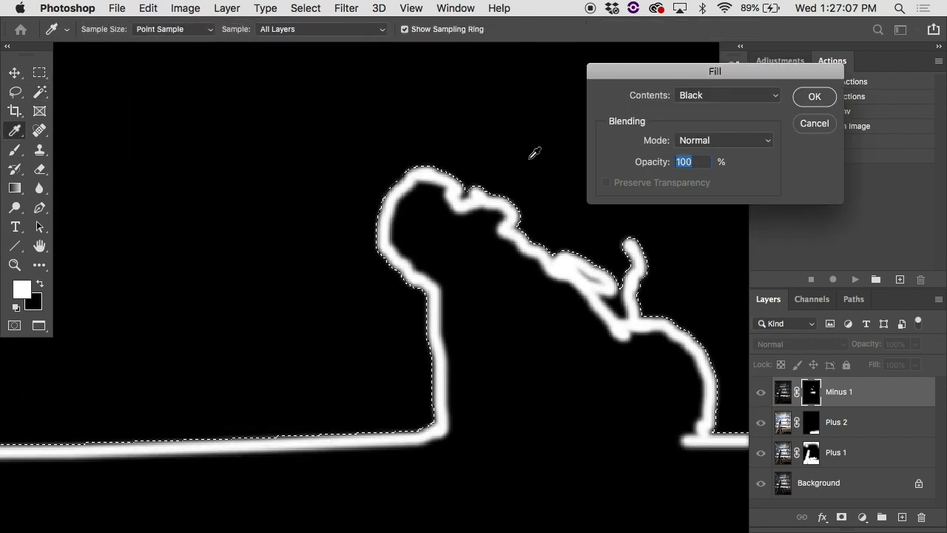
click(746, 94)
click(699, 123)
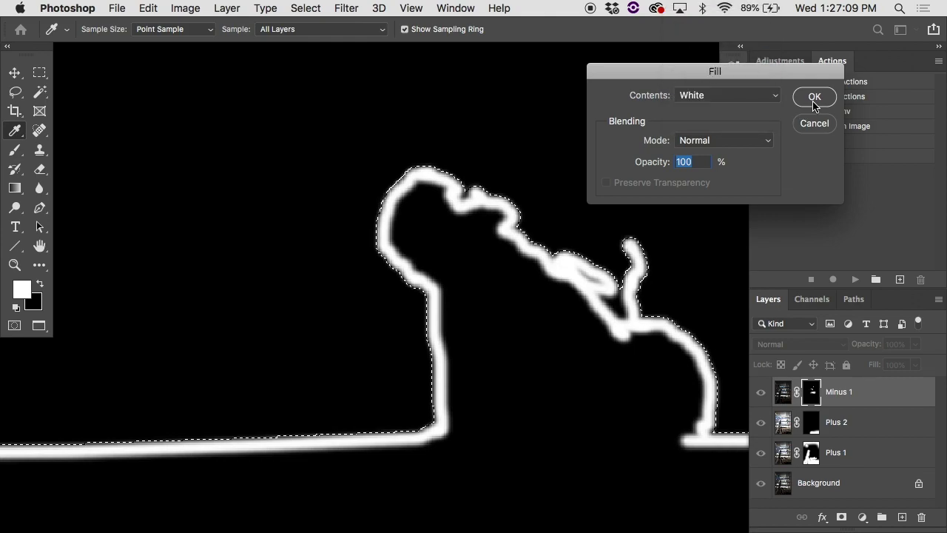
click(814, 96)
key(super+d)
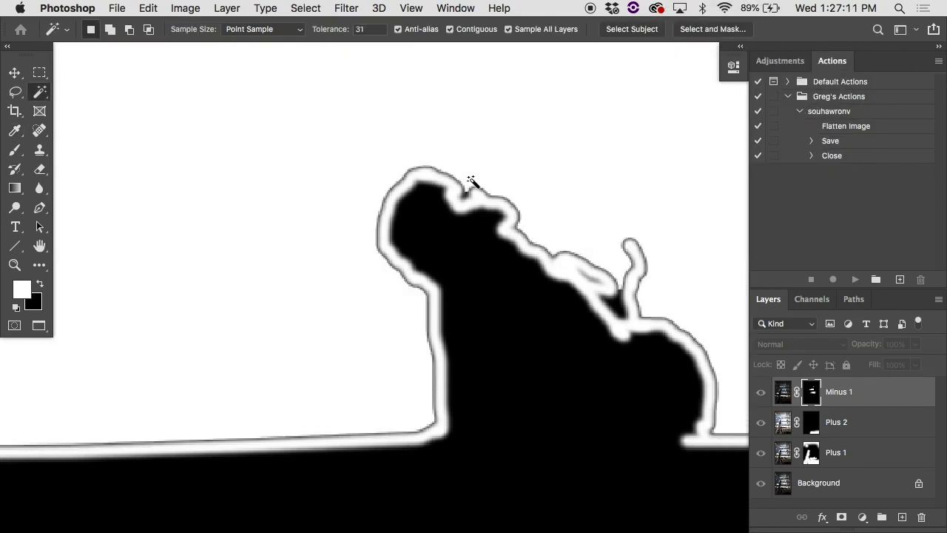
alt+click(381, 253)
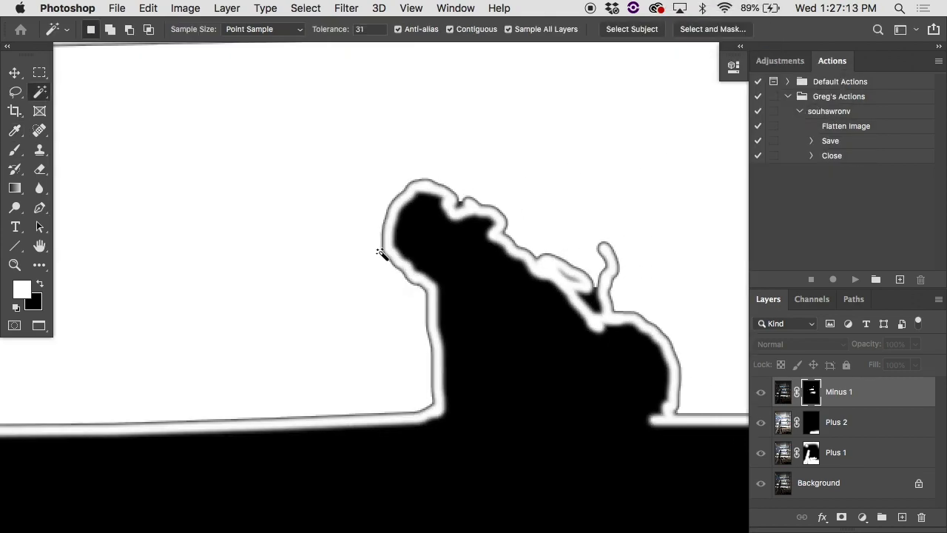
key(super+z)
key(super+z)
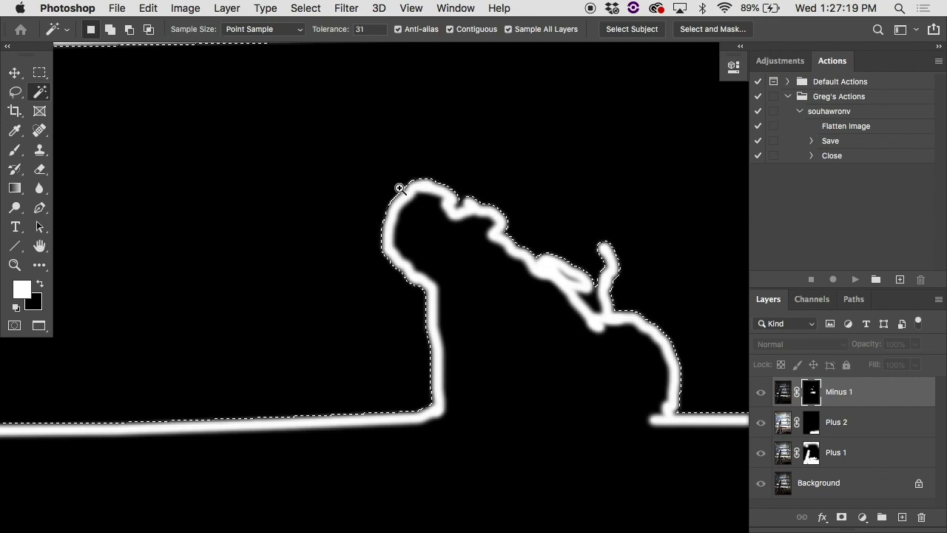
- Try expanding the selected window area on the Minus 1 mask by 3 pixels
super+click(398, 189)
click(305, 8)
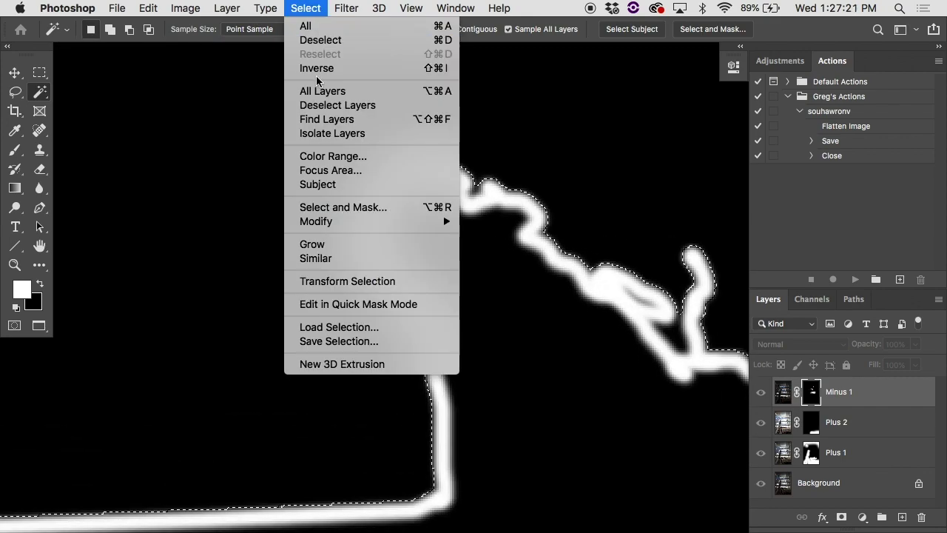
mouse_move(319, 226)
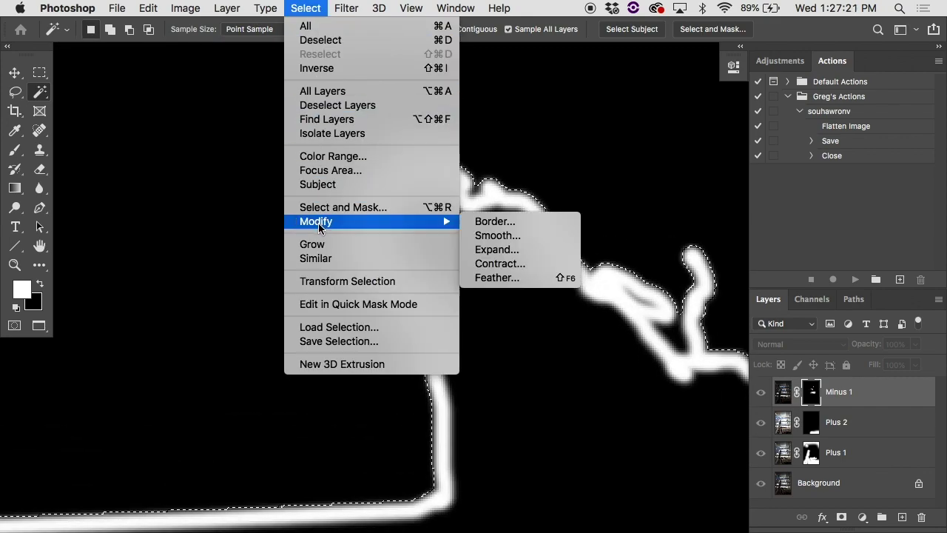
click(518, 249)
text(3)
click(558, 242)
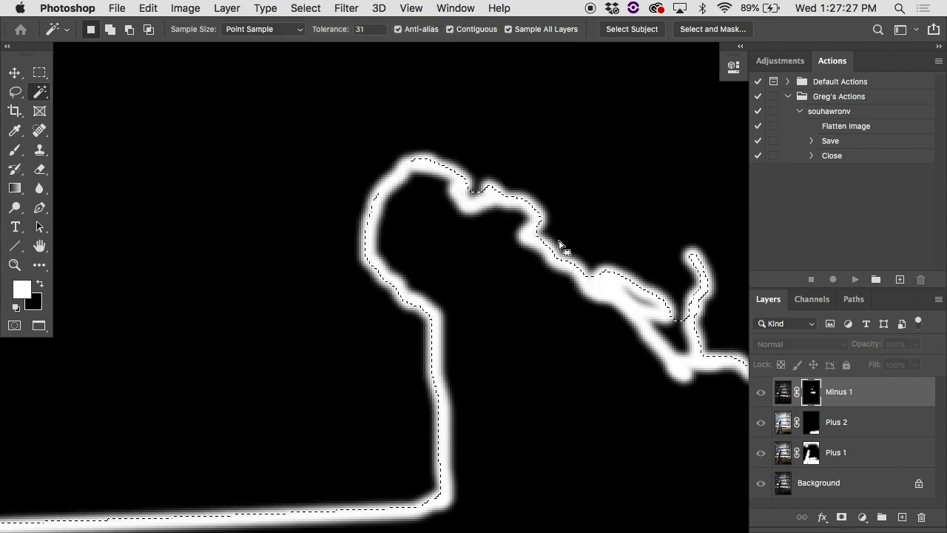
- Expand the selected window area on the Minus 1 mask until its edge runs along the middle of the white outline
click(304, 8)
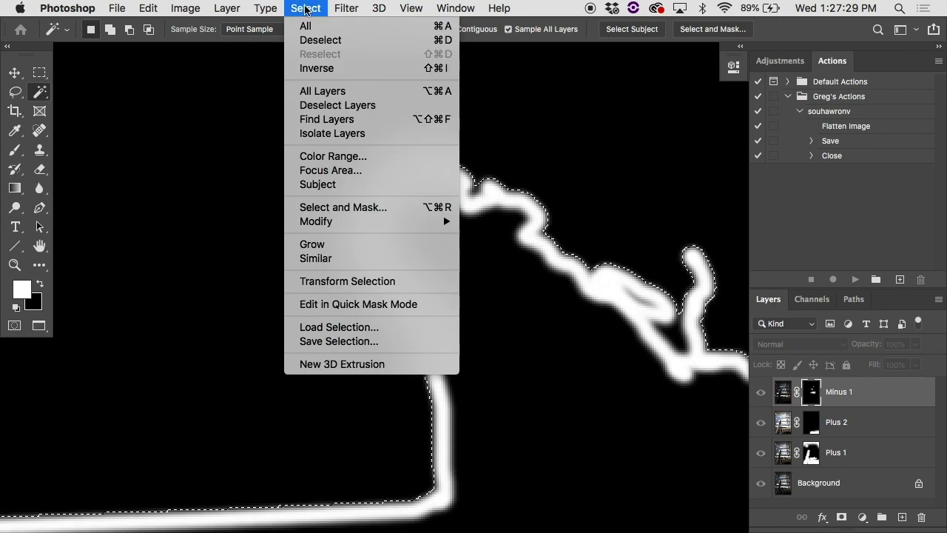
mouse_move(332, 225)
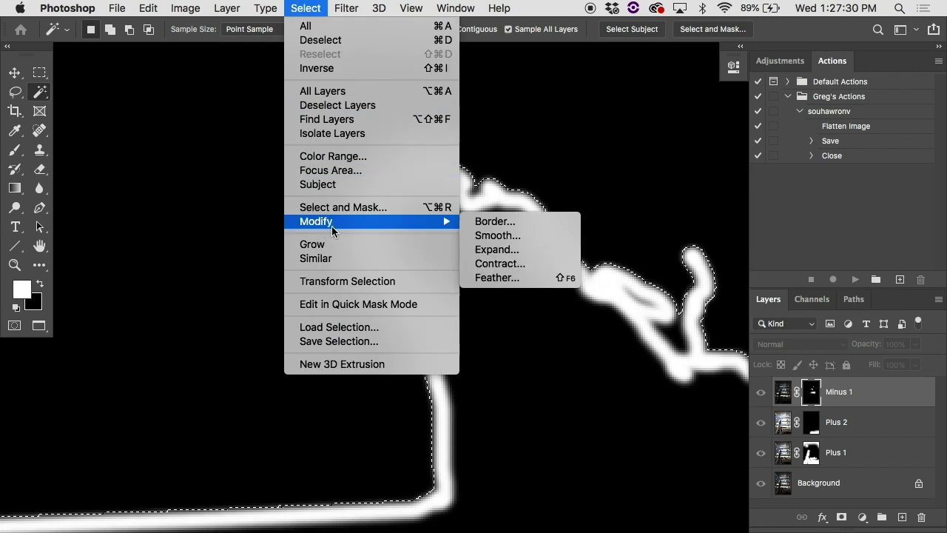
click(495, 251)
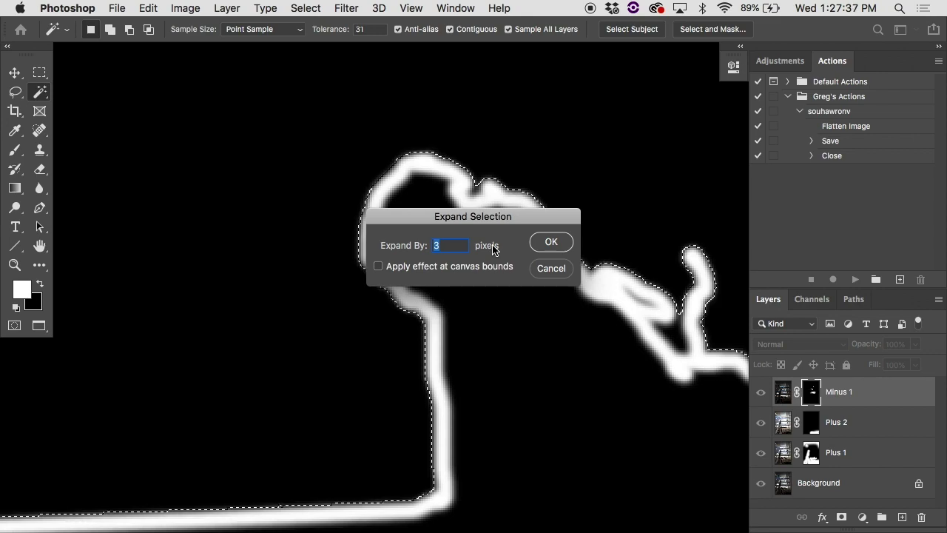
click(537, 247)
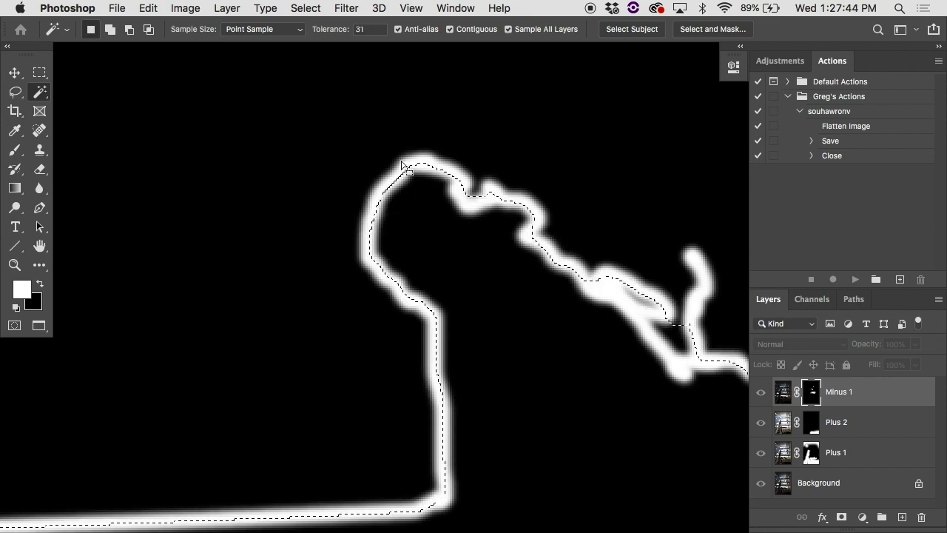
- Fill the expanded window selection on the Minus 1 mask with white at 100% opacity in Normal mode, and deselect
click(157, 8)
click(166, 244)
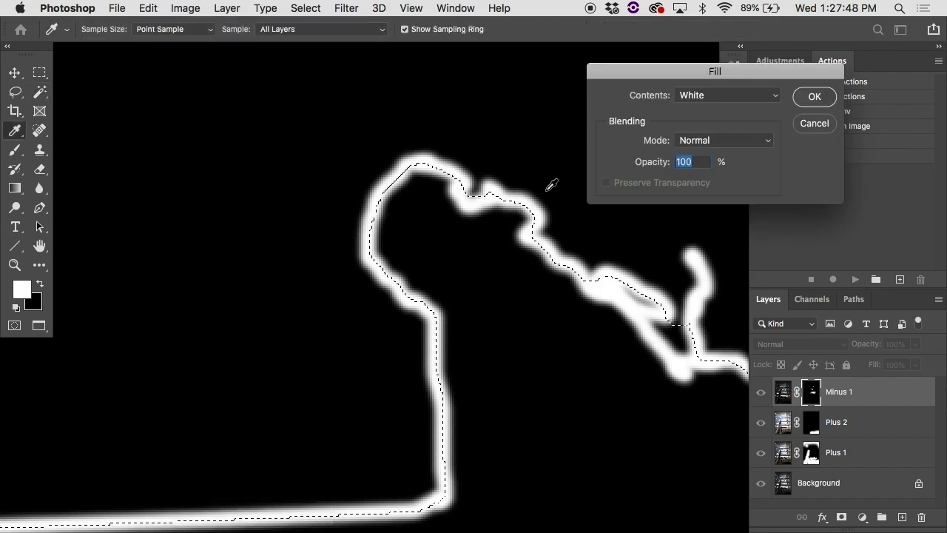
click(699, 104)
click(688, 94)
click(814, 97)
key(w)
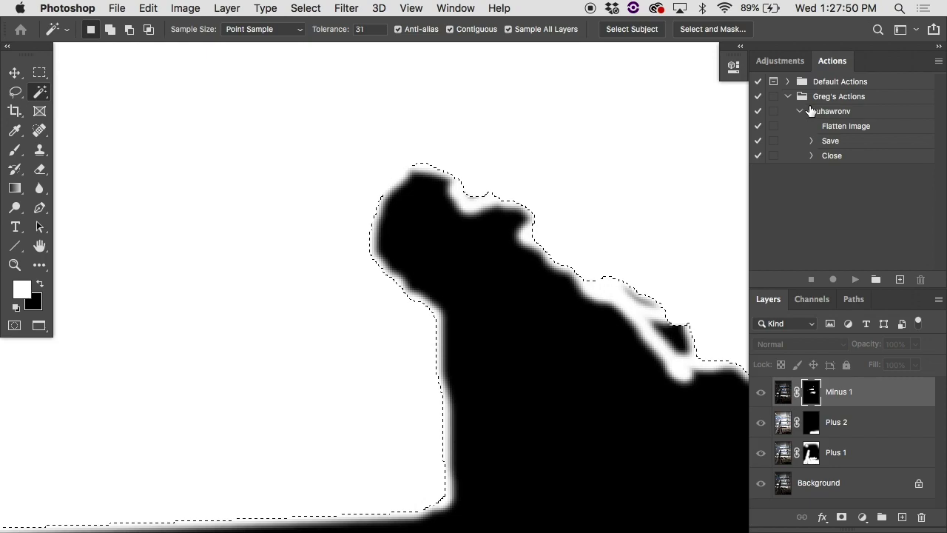
key(super+d)
- Reduce the brush to size 8 and paint the leftover dark patches beside the man's silhouette white on the Minus 1 mask
key(b)
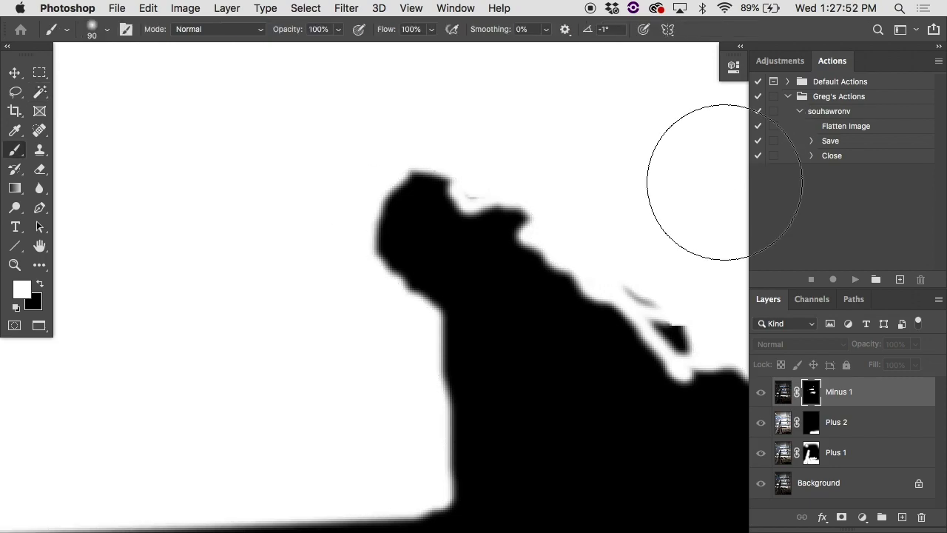
key(bracketleft)
key(bracketleft)
key(bracketleft)
key(bracketleft)
key(bracketleft)
key(bracketleft)
key(bracketleft)
key(bracketleft)
key(bracketleft)
key(bracketleft)
drag(662, 302, 625, 279)
mouse_move(679, 327)
mouse_down()
mouse_move(670, 306)
mouse_move(654, 321)
mouse_move(694, 339)
mouse_move(664, 332)
mouse_up()
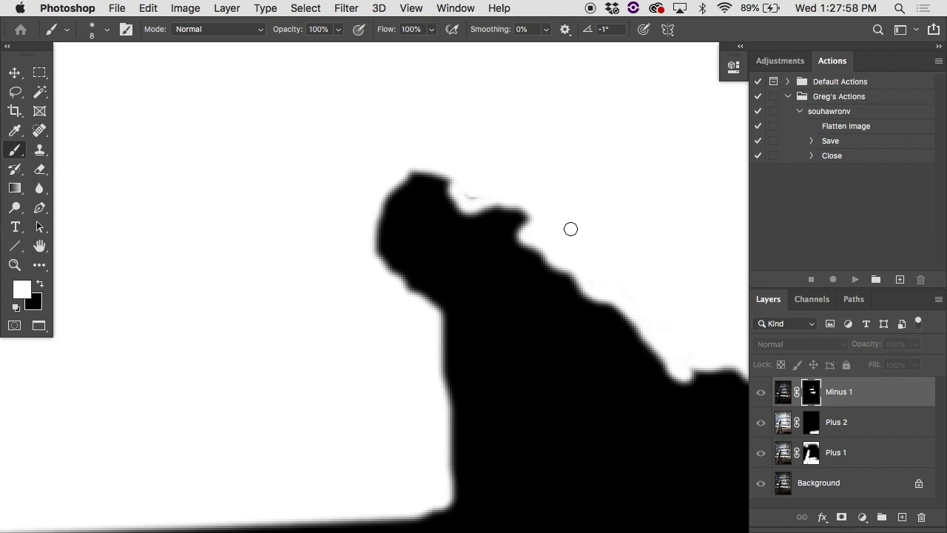
- Return from the Minus 1 mask to the image and compare the middle-floor window with the layer hidden and shown
scroll(465, 193, down, 5)
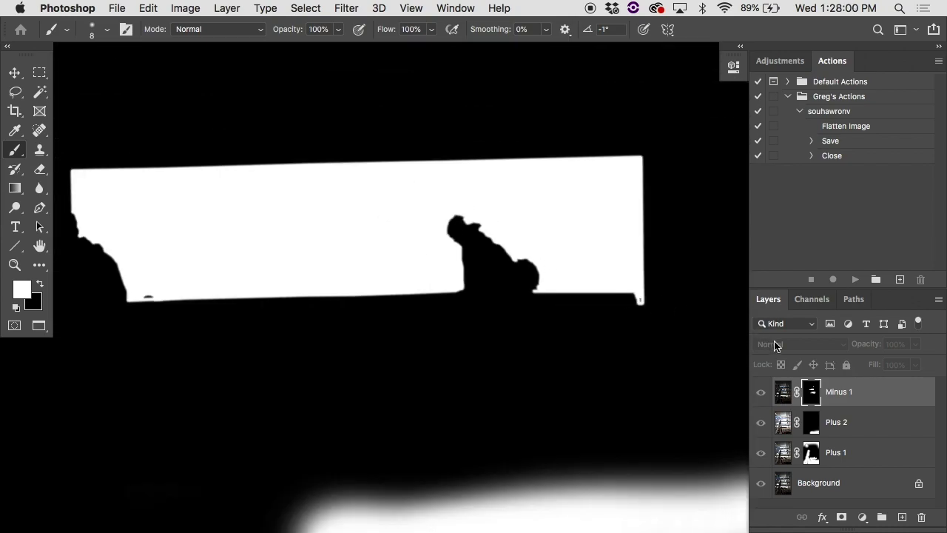
alt+click(812, 390)
click(765, 393)
click(765, 394)
drag(318, 252, 540, 249)
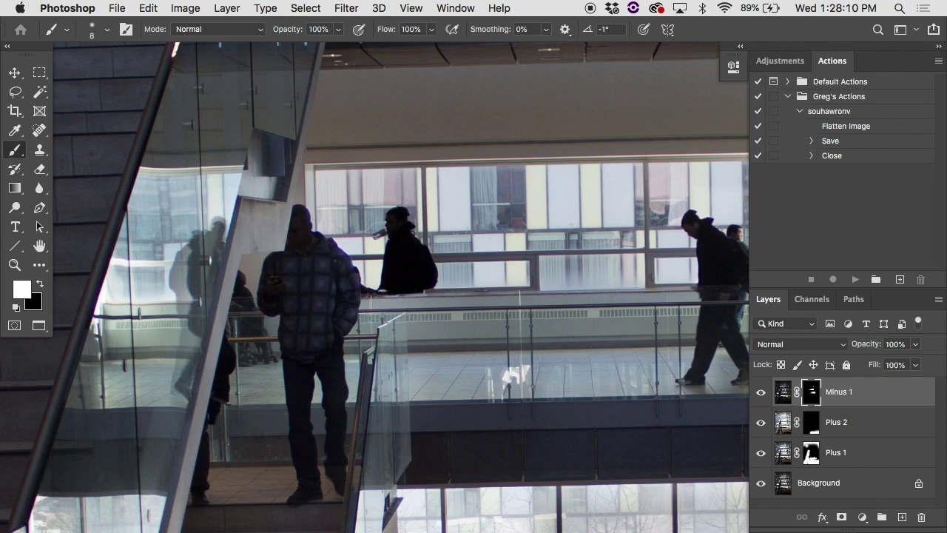
- Compare the wider building interior with Minus 1 hidden and shown, and examine the windows on the lower floors
alt+click(480, 319)
click(760, 392)
click(762, 395)
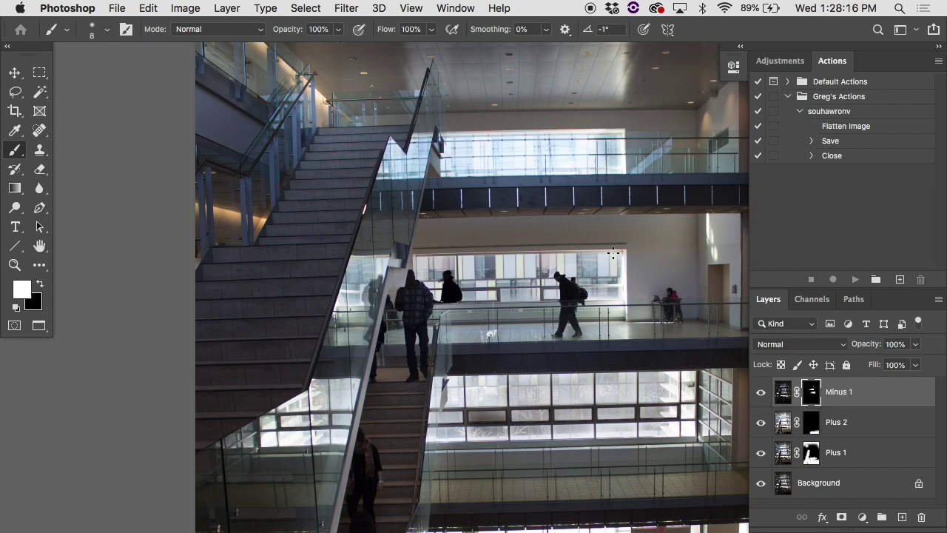
scroll(650, 207, up, 5)
scroll(650, 208, right, 2)
scroll(650, 208, down, 10)
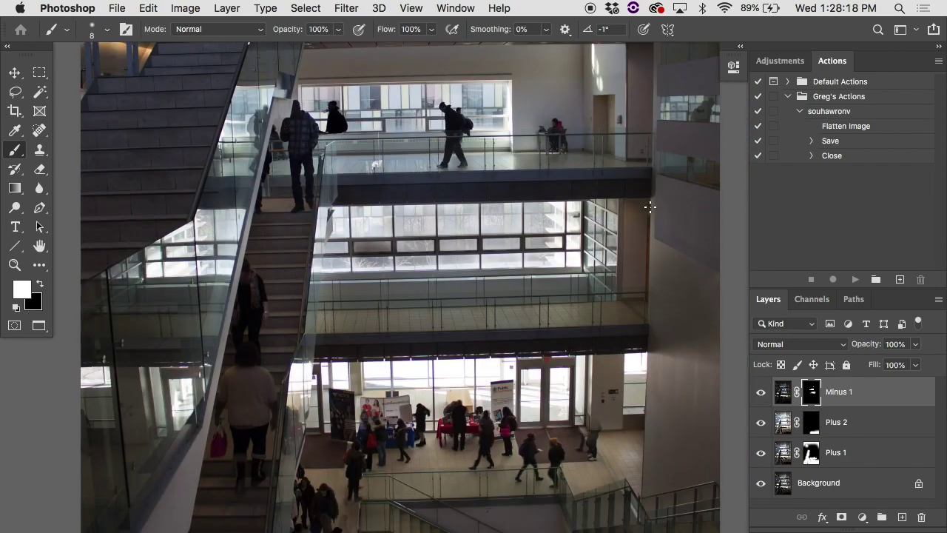